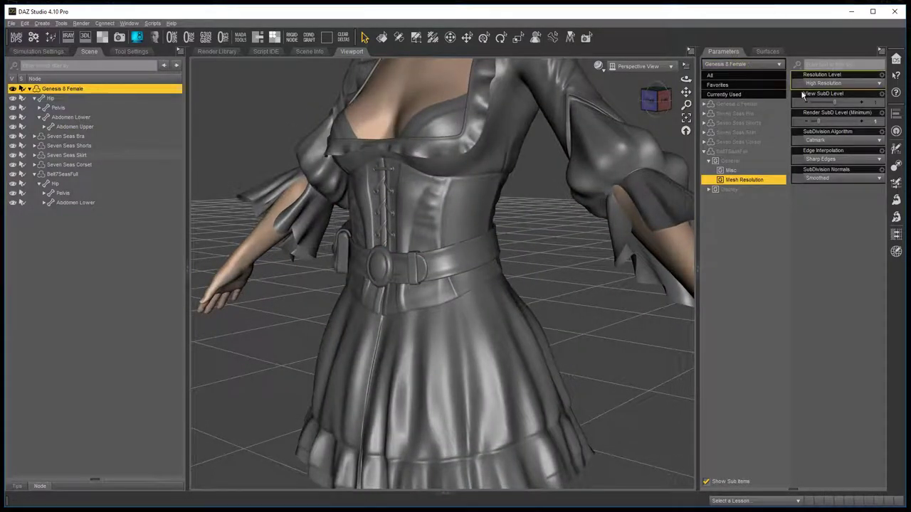
Test the belt buckle's deformation by bending the figure's Abdomen Upper to 40, and reset the bend
{"action": "left_click", "coordinate": [410, 250]}
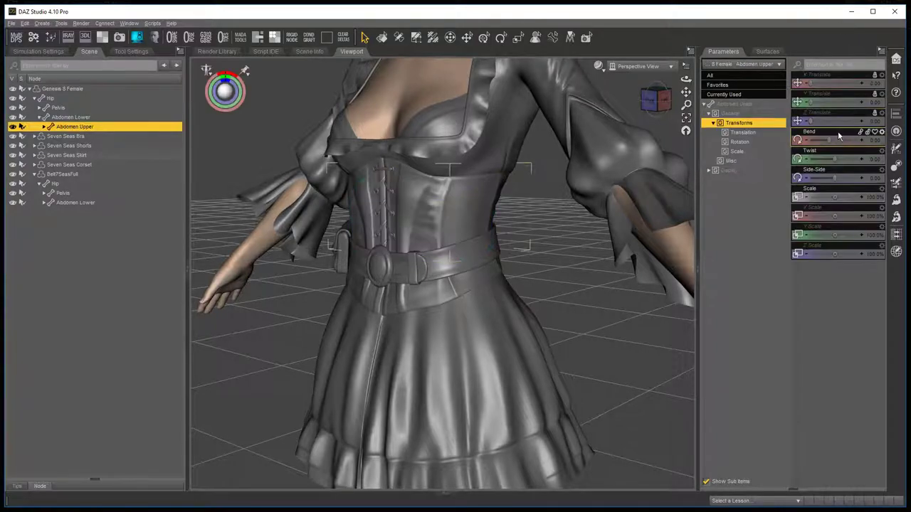
{"action": "left_click_drag", "start_coordinate": [832, 141], "coordinate": [900, 131]}
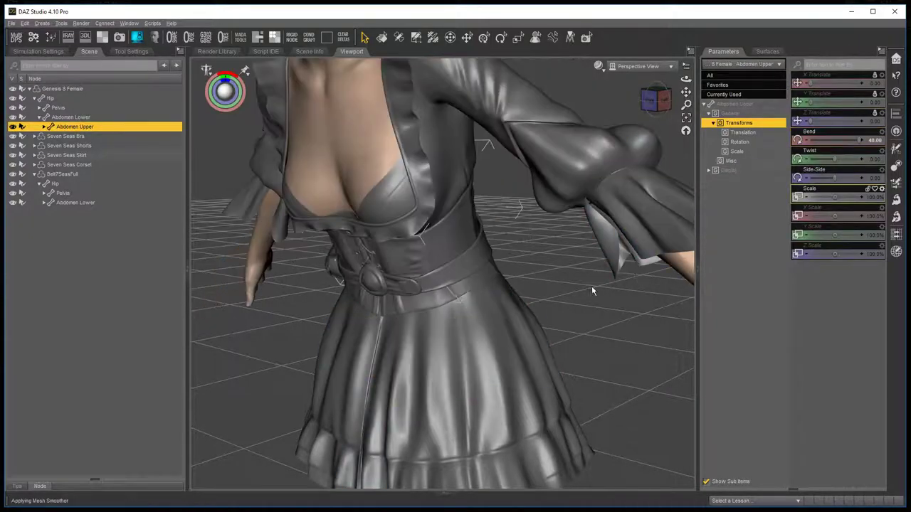
{"action": "left_click", "coordinate": [655, 100]}
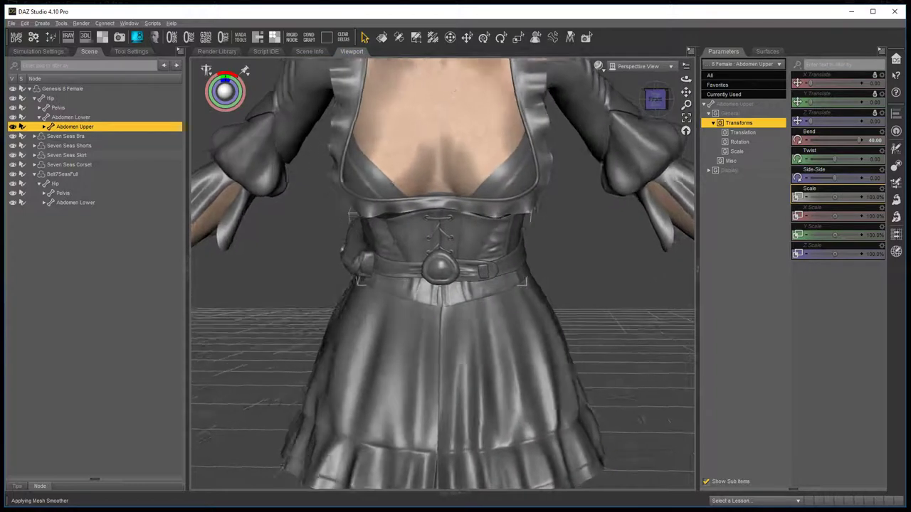
{"action": "left_click", "coordinate": [823, 142], "text": "alt"}
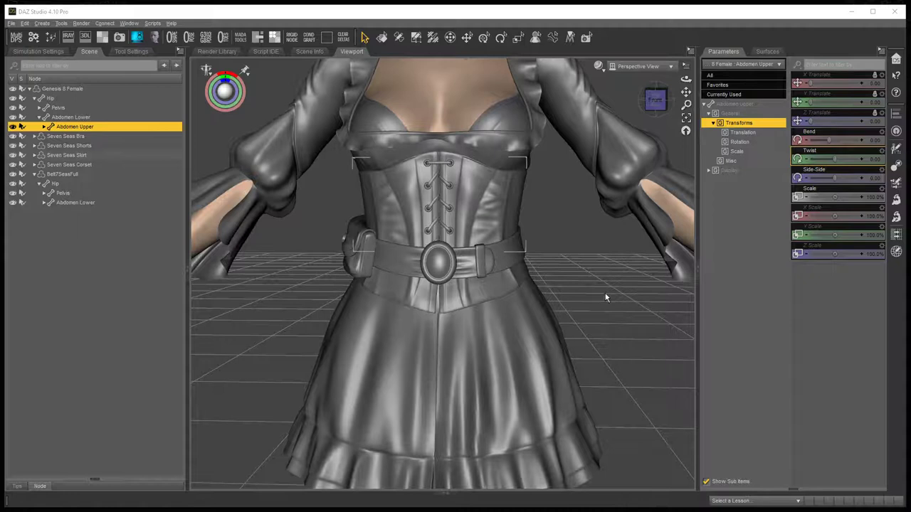
{"action": "middle_click_drag", "start_coordinate": [587, 289], "coordinate": [555, 290]}
{"action": "scroll", "coordinate": [427, 308], "scroll_direction": "down", "scroll_amount": 3}
{"action": "scroll", "coordinate": [384, 299], "scroll_direction": "up", "scroll_amount": 6}
{"action": "mouse_move", "coordinate": [552, 294]}
{"action": "left_mouse_down", "text": "alt"}
{"action": "mouse_move", "coordinate": [602, 319]}
{"action": "mouse_move", "coordinate": [604, 311]}
{"action": "mouse_move", "coordinate": [619, 317]}
{"action": "mouse_move", "coordinate": [559, 295]}
{"action": "left_mouse_up", "text": "alt"}
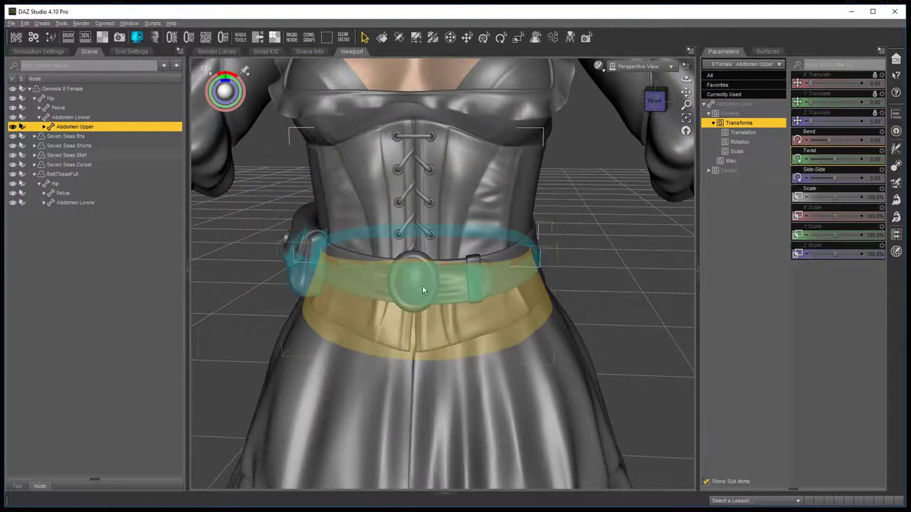
{"action": "left_click_drag", "start_coordinate": [419, 289], "coordinate": [386, 282], "text": "alt"}
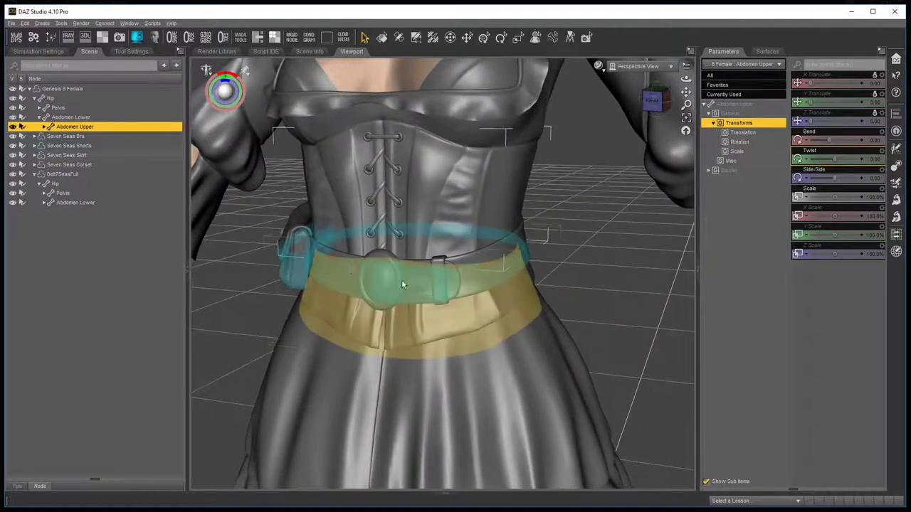
{"action": "left_click_drag", "start_coordinate": [619, 289], "coordinate": [614, 288], "text": "alt"}
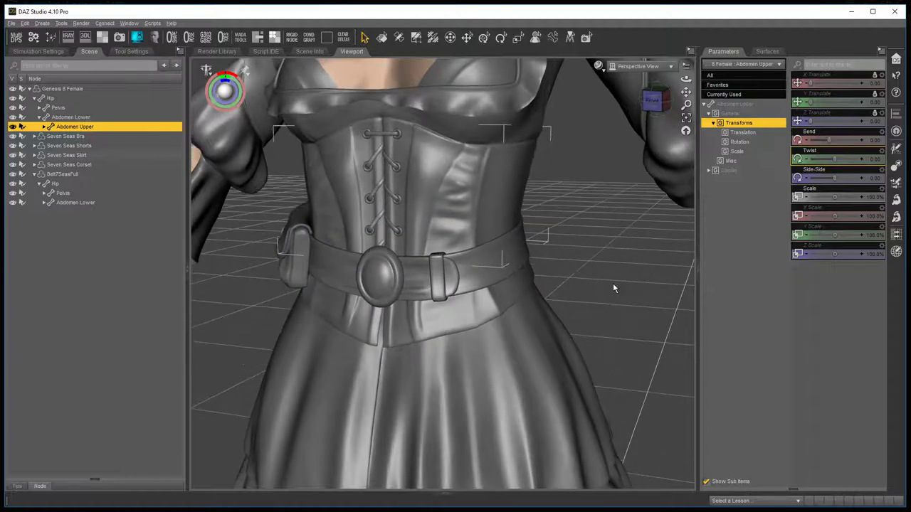
Activate the Geometry Editor and list the surfaces of Belt7SeasFull
{"action": "left_click", "coordinate": [417, 37]}
{"action": "left_click", "coordinate": [131, 51]}
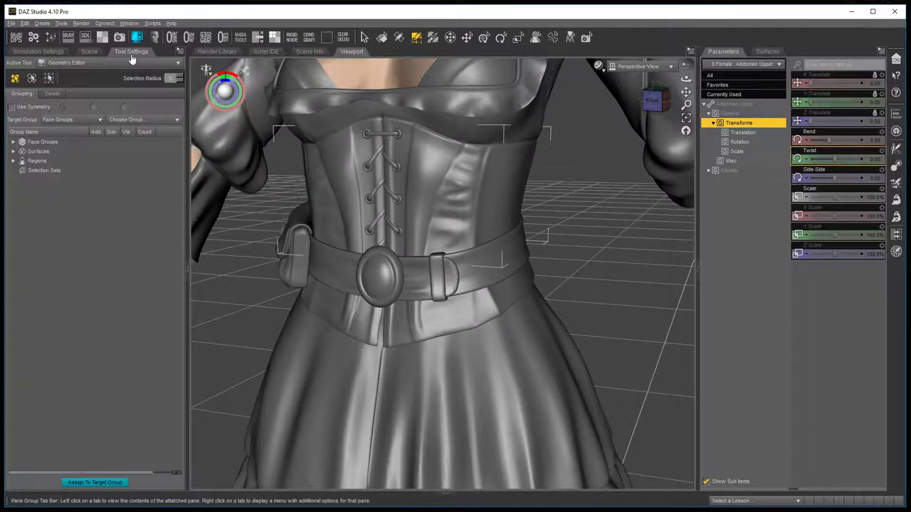
{"action": "left_click", "coordinate": [13, 152]}
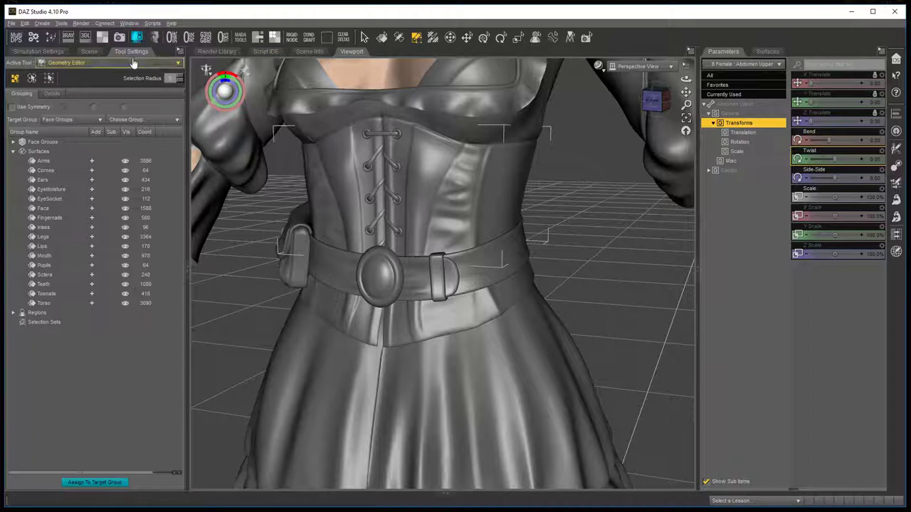
{"action": "left_click", "coordinate": [88, 51]}
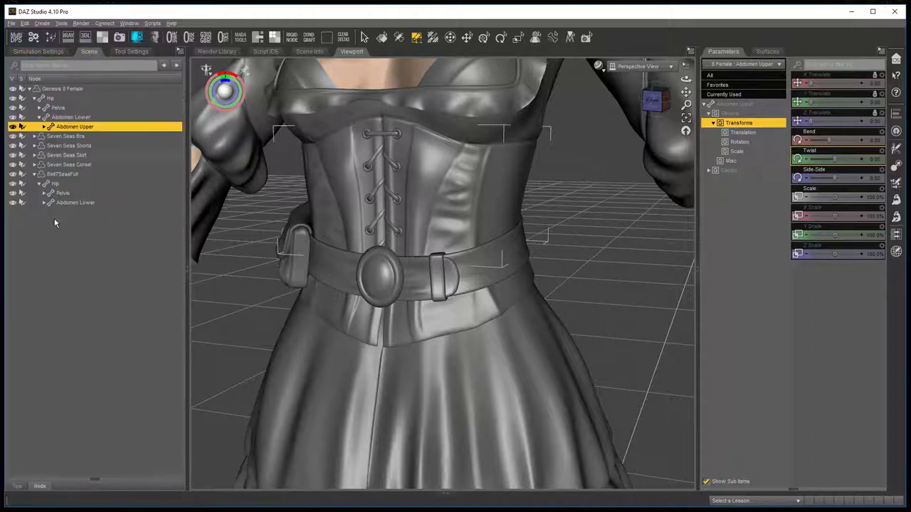
{"action": "left_click", "coordinate": [63, 174]}
{"action": "left_click", "coordinate": [121, 50]}
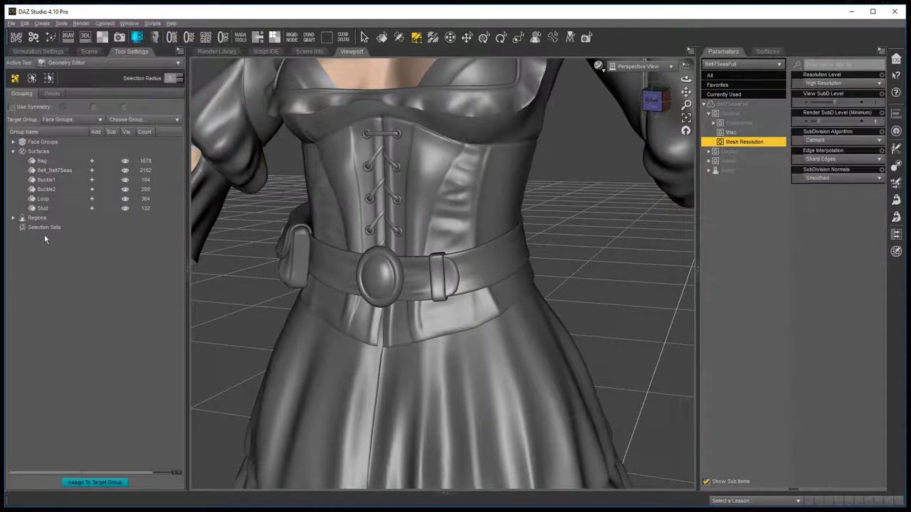
Select the Stud, Loop, Belt_Belt7Seas and Bag surfaces and hide their polygons, leaving only the buckle surfaces
{"action": "left_click", "coordinate": [91, 208]}
{"action": "left_click", "coordinate": [92, 171]}
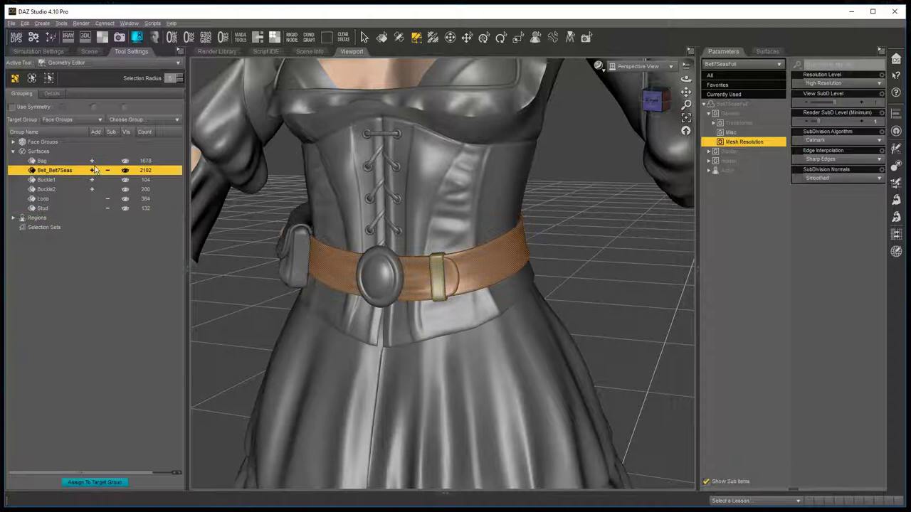
{"action": "left_click", "coordinate": [92, 161]}
{"action": "middle_click_drag", "start_coordinate": [561, 268], "coordinate": [516, 266]}
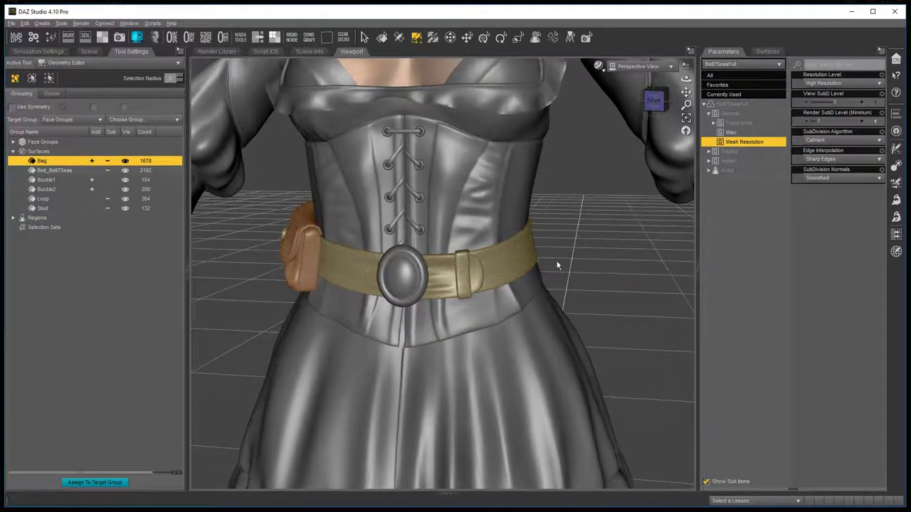
{"action": "right_click", "coordinate": [328, 262]}
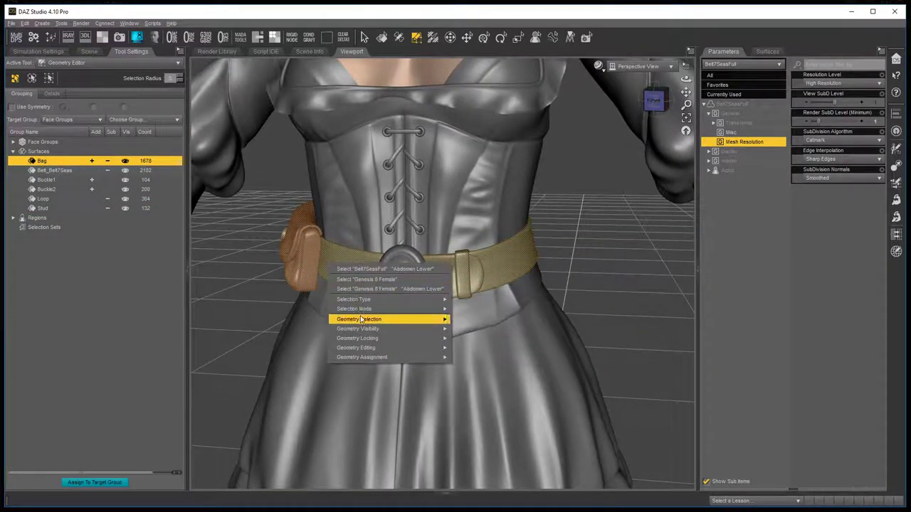
{"action": "mouse_move", "coordinate": [363, 330]}
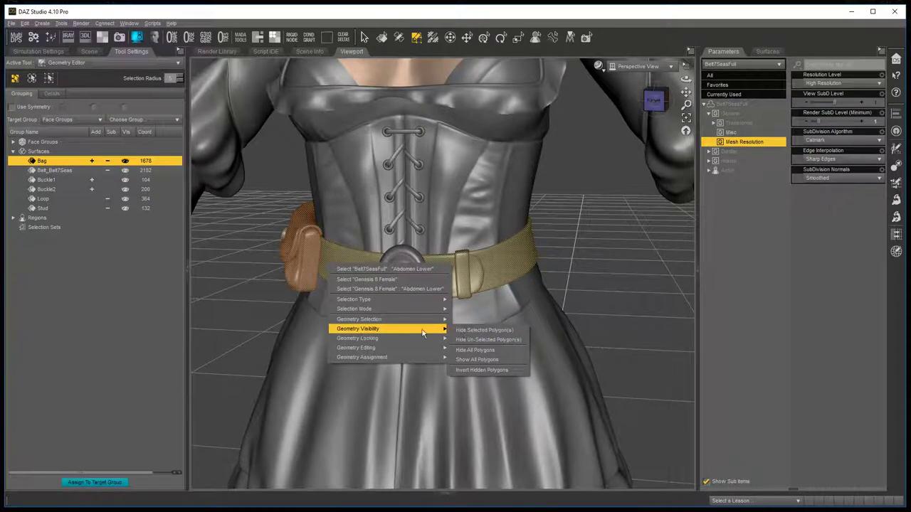
{"action": "left_click", "coordinate": [505, 332]}
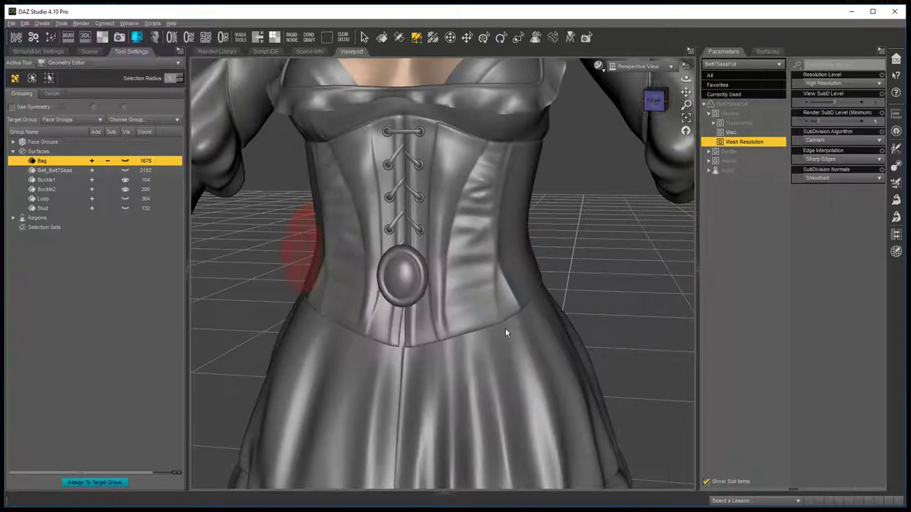
Hide the Seven Seas corset, skirt, shorts and bra along with the Genesis 8 Female figure
{"action": "left_click", "coordinate": [89, 51]}
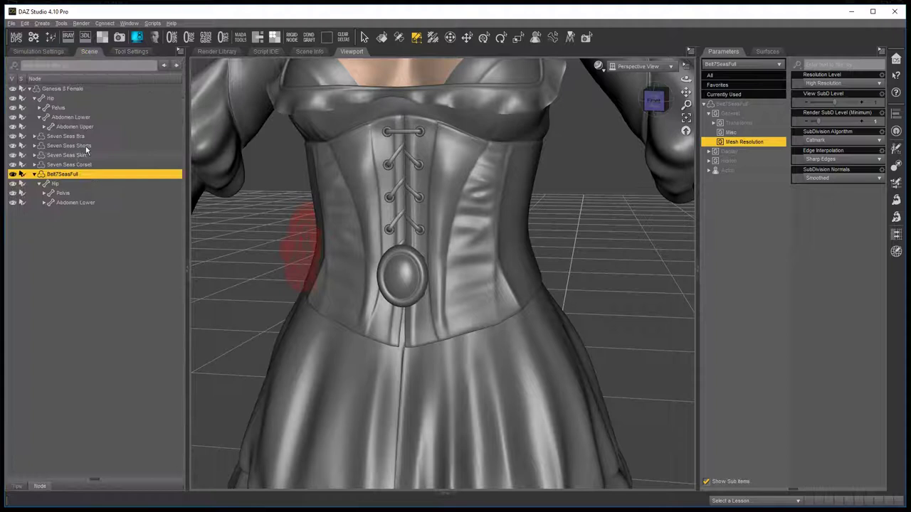
{"action": "left_click", "coordinate": [12, 165]}
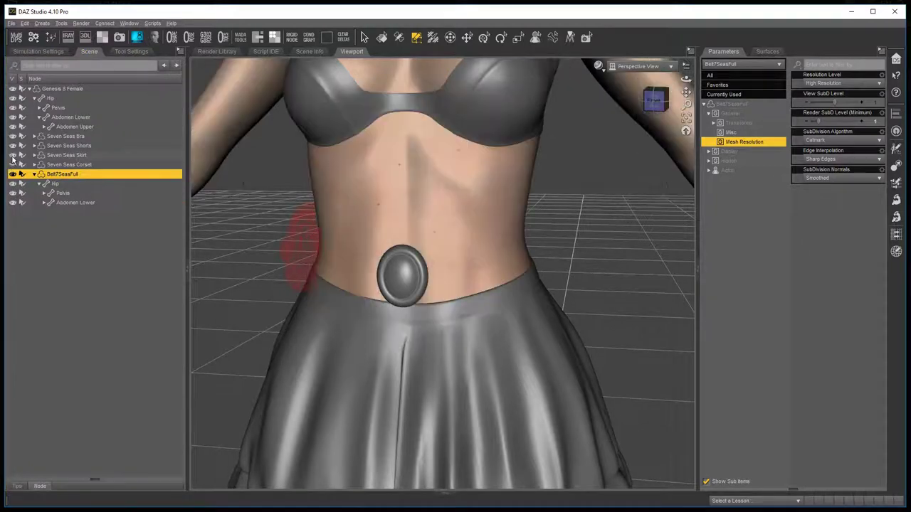
{"action": "left_click", "coordinate": [12, 155]}
{"action": "left_click", "coordinate": [12, 146]}
{"action": "left_click", "coordinate": [12, 136]}
{"action": "left_click", "coordinate": [12, 89]}
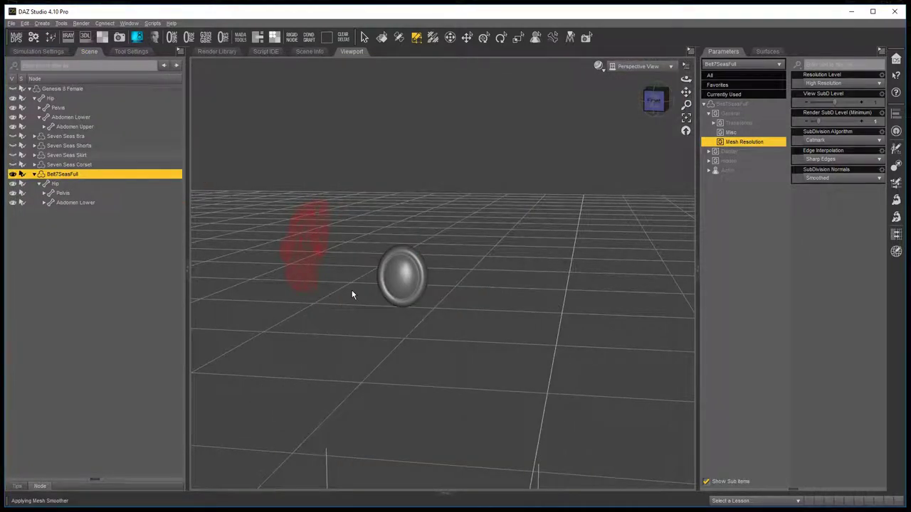
Set the Resolution Level of Belt7SeasFull to Base
{"action": "left_click_drag", "start_coordinate": [686, 79], "coordinate": [747, 107]}
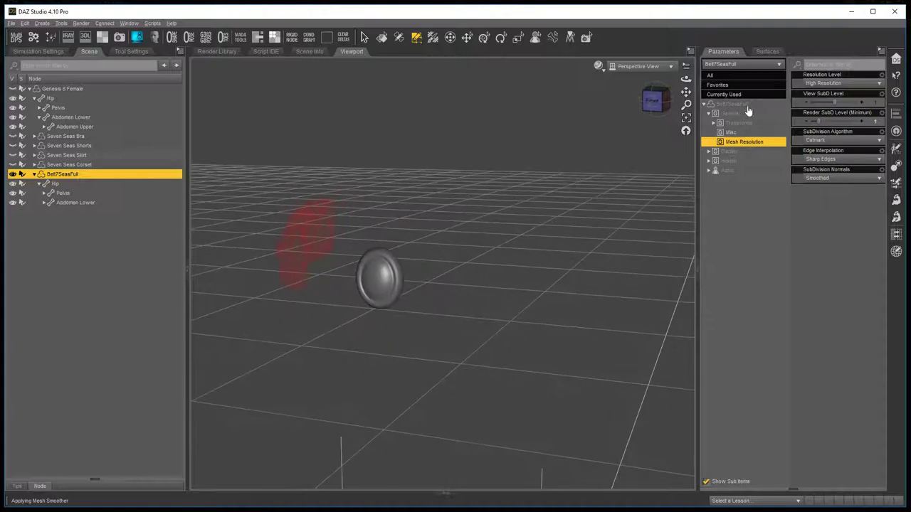
{"action": "left_click", "coordinate": [833, 84]}
{"action": "left_click", "coordinate": [835, 95]}
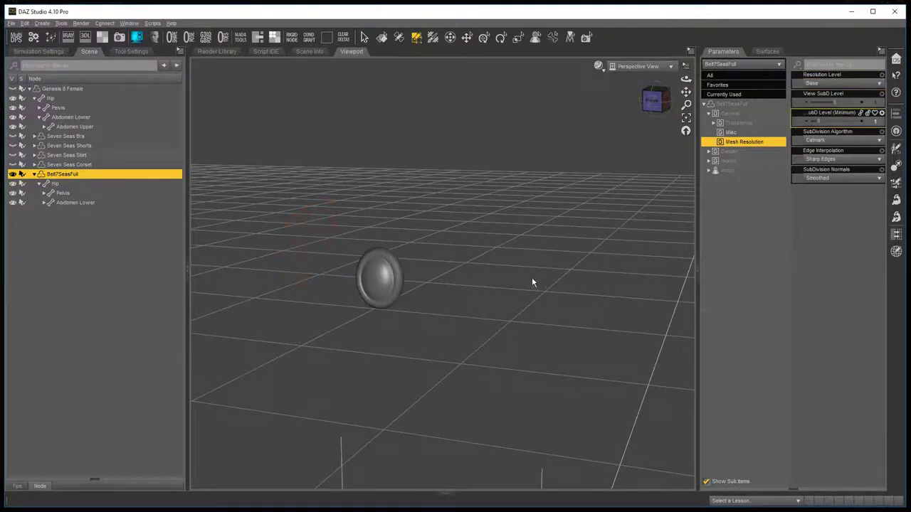
Export the isolated buckle as Buckle7Seas.obj, overwriting the existing file, with the Custom preset at 100% scale
{"action": "middle_click_drag", "start_coordinate": [531, 277], "coordinate": [486, 274]}
{"action": "middle_click_drag", "start_coordinate": [502, 217], "coordinate": [507, 234]}
{"action": "left_click", "coordinate": [11, 23]}
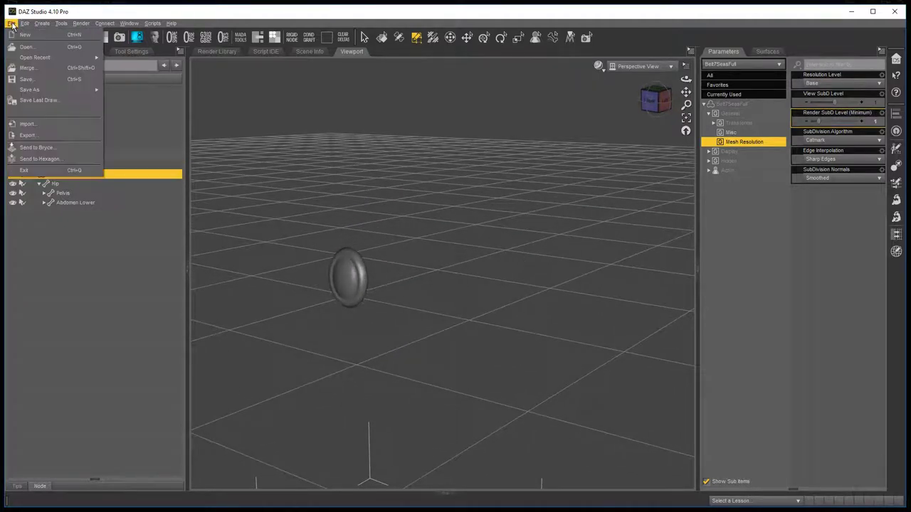
{"action": "left_click", "coordinate": [28, 135]}
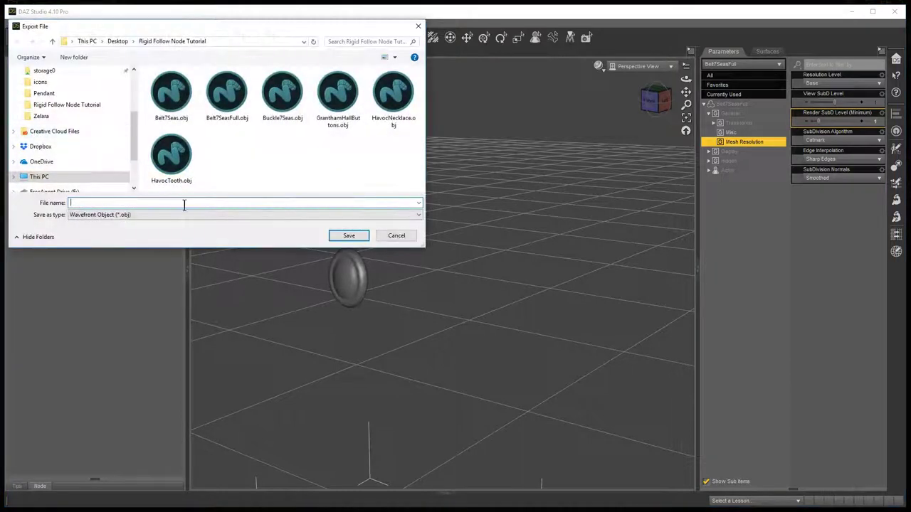
{"action": "double_click", "coordinate": [282, 96]}
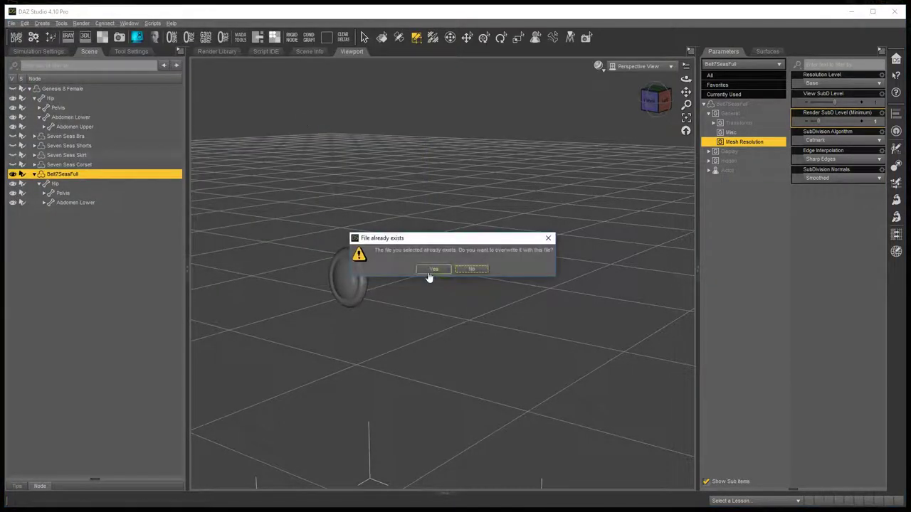
{"action": "left_click", "coordinate": [433, 269]}
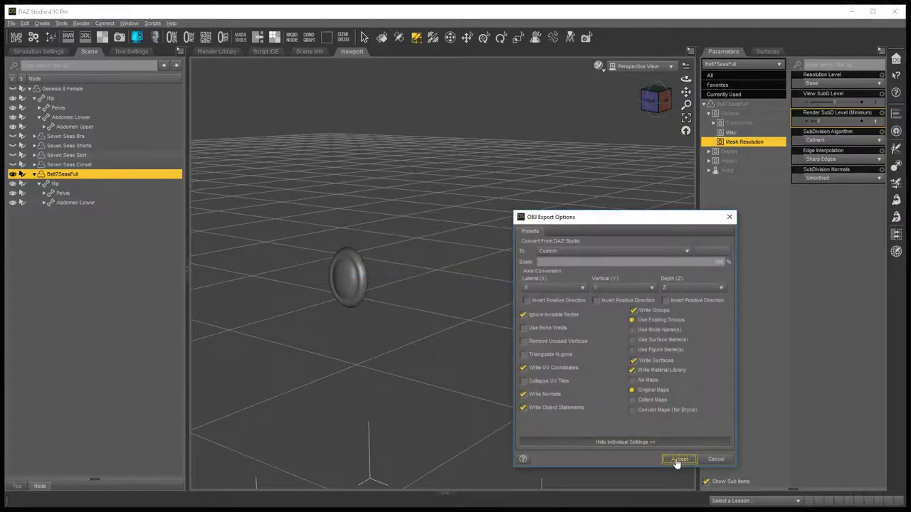
{"action": "left_click", "coordinate": [679, 459]}
Make the Genesis 8 Female figure and all the Seven Seas clothing items visible again
{"action": "left_click", "coordinate": [12, 164]}
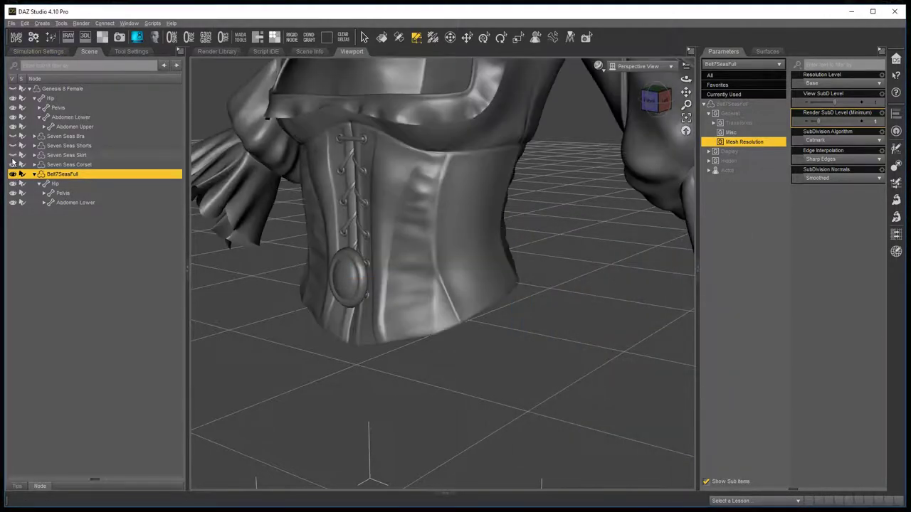
{"action": "left_click", "coordinate": [13, 89]}
{"action": "middle_click_drag", "start_coordinate": [393, 254], "coordinate": [430, 224]}
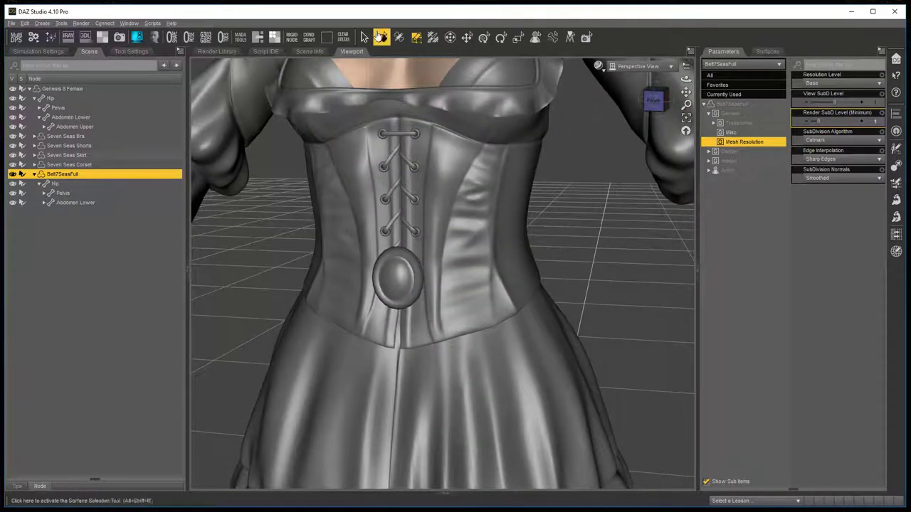
Show the Bag, Belt_Belt7Seas, Loop and Stud surfaces of the belt again in the Geometry Editor
{"action": "left_click", "coordinate": [131, 51]}
{"action": "left_click", "coordinate": [125, 160]}
{"action": "left_click", "coordinate": [125, 170]}
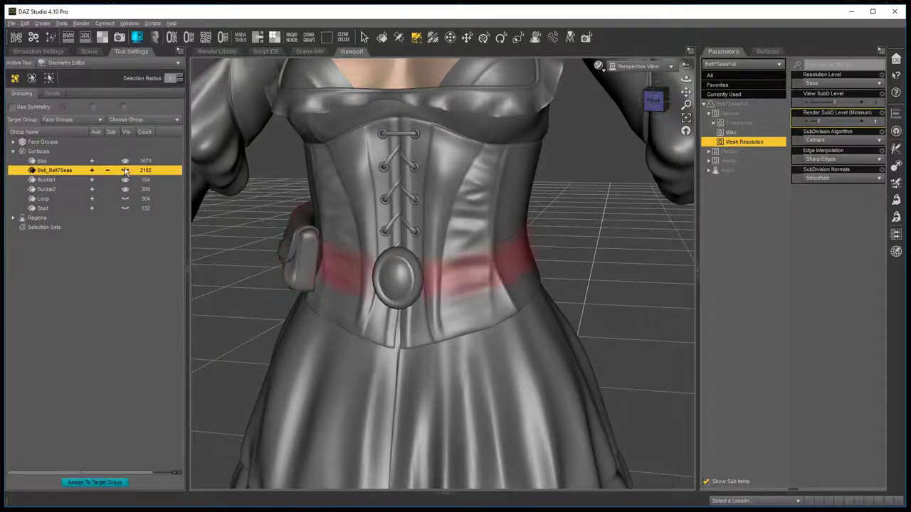
{"action": "left_click", "coordinate": [124, 199]}
{"action": "left_click", "coordinate": [125, 207]}
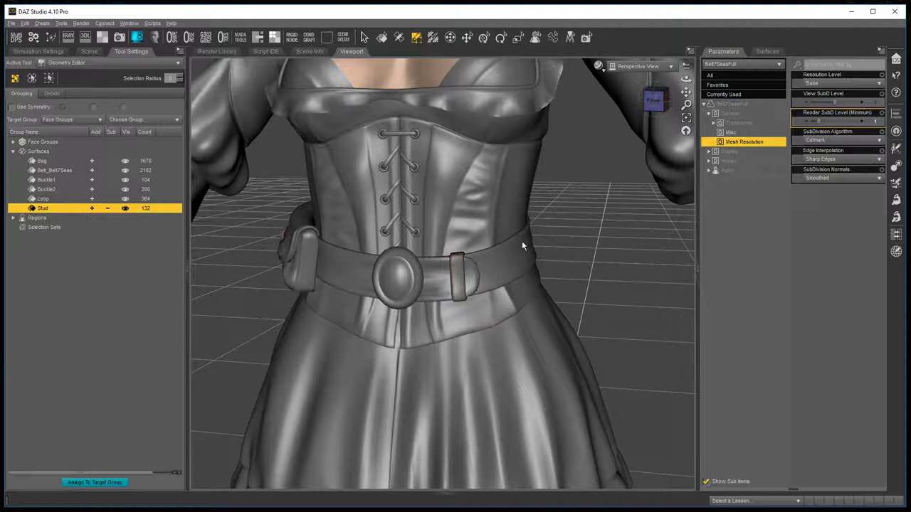
Select the Buckle1 and Buckle2 surfaces of Belt7SeasFull and hide their polygons
{"action": "middle_click_drag", "start_coordinate": [522, 238], "coordinate": [591, 222]}
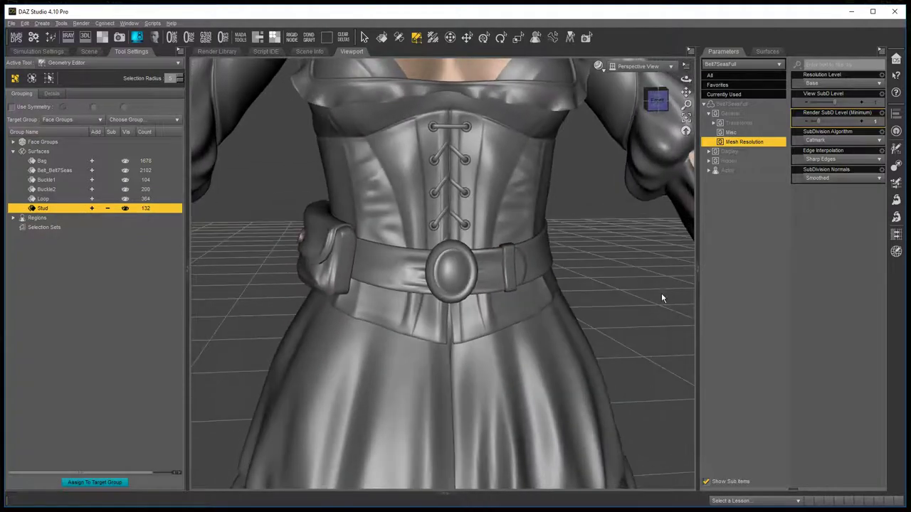
{"action": "middle_click_drag", "start_coordinate": [521, 238], "coordinate": [512, 238]}
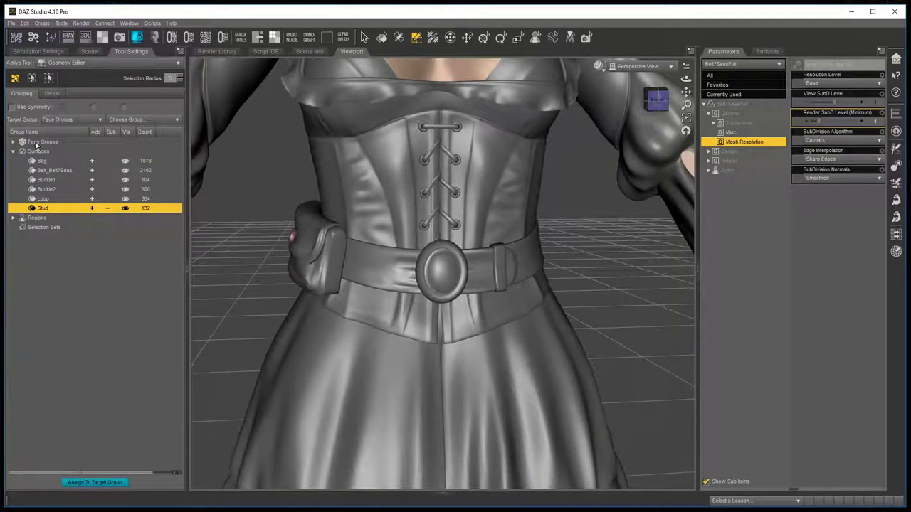
{"action": "left_click", "coordinate": [95, 180]}
{"action": "left_click", "coordinate": [97, 190]}
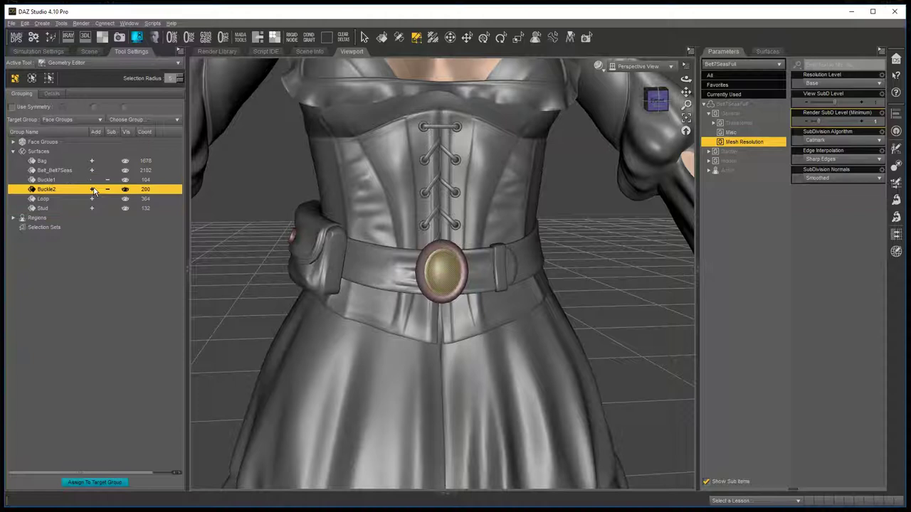
{"action": "right_click", "coordinate": [437, 266]}
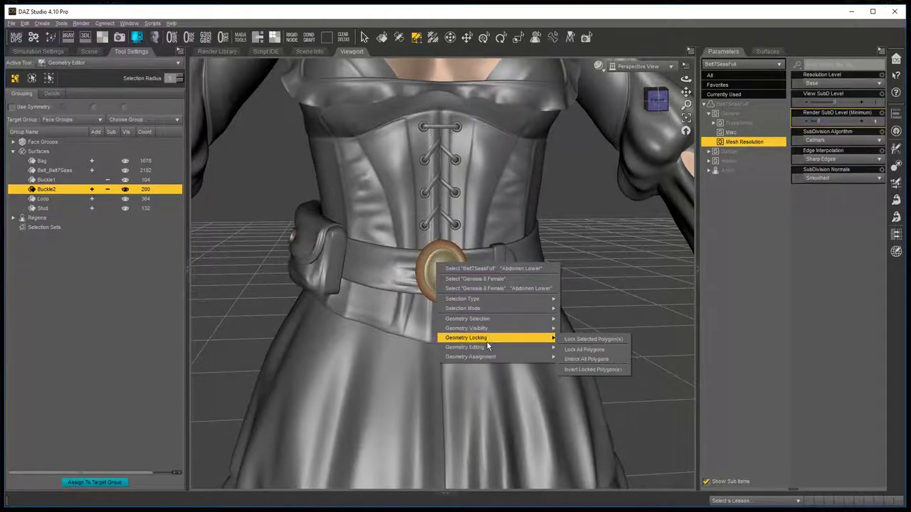
{"action": "mouse_move", "coordinate": [488, 348]}
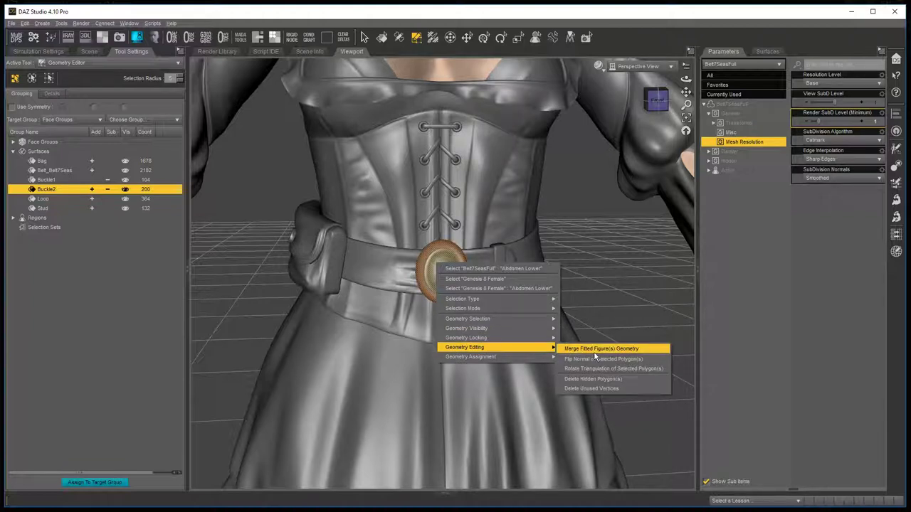
{"action": "mouse_move", "coordinate": [484, 328]}
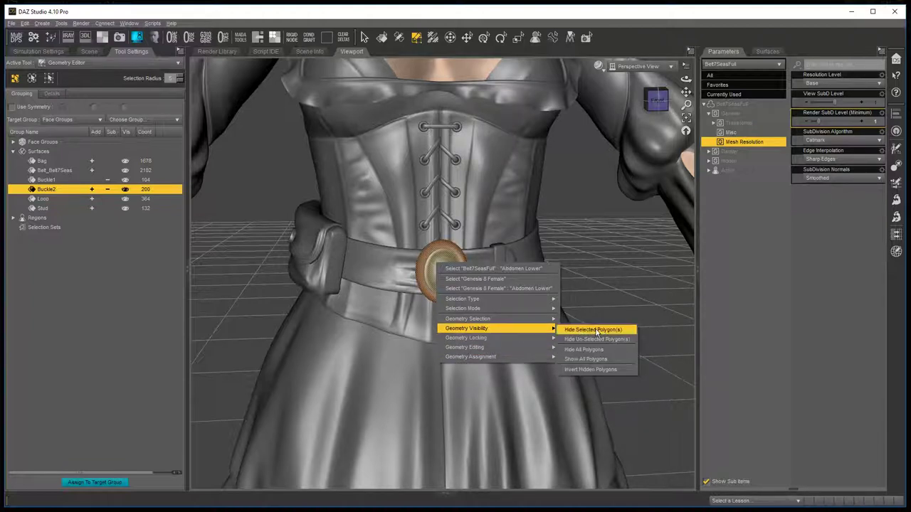
{"action": "left_click", "coordinate": [595, 330]}
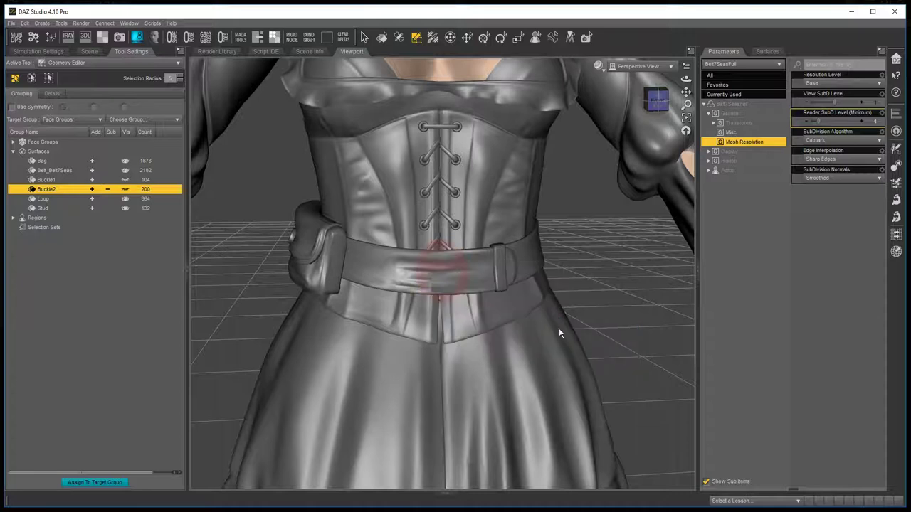
Permanently delete the hidden buckle polygons from the belt's geometry
{"action": "right_click", "coordinate": [444, 269]}
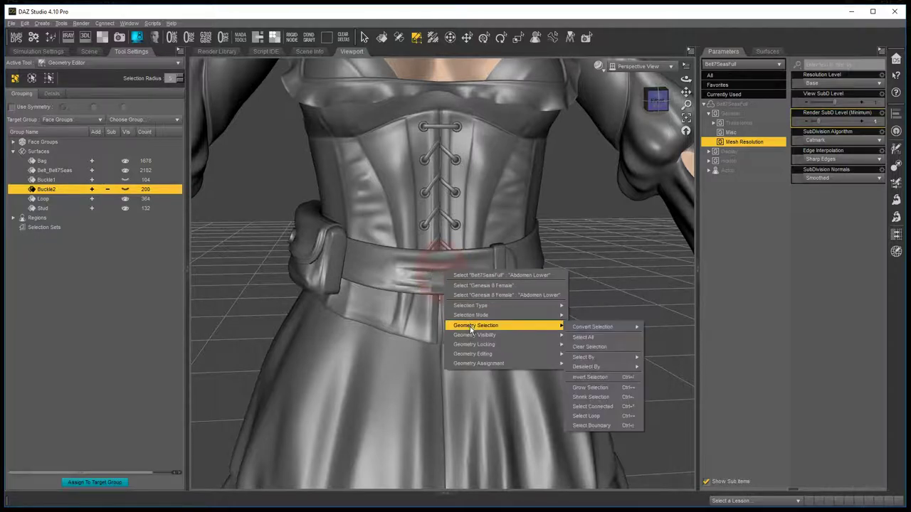
{"action": "mouse_move", "coordinate": [473, 354]}
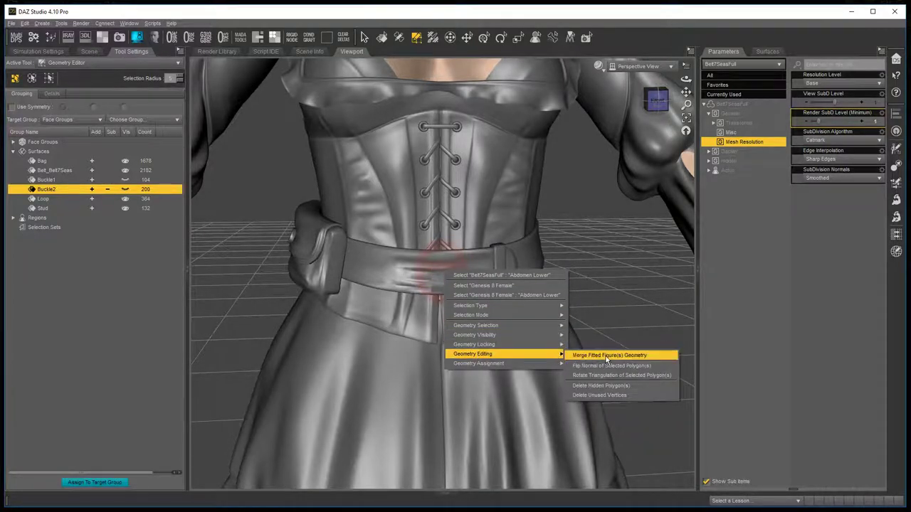
{"action": "left_click", "coordinate": [604, 385]}
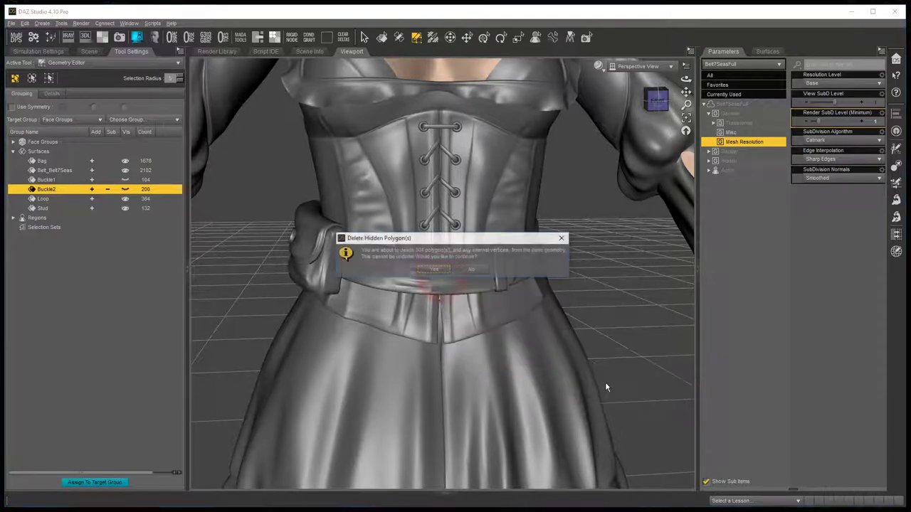
{"action": "left_click", "coordinate": [434, 269]}
{"action": "left_click_drag", "start_coordinate": [570, 280], "coordinate": [535, 246], "text": "alt"}
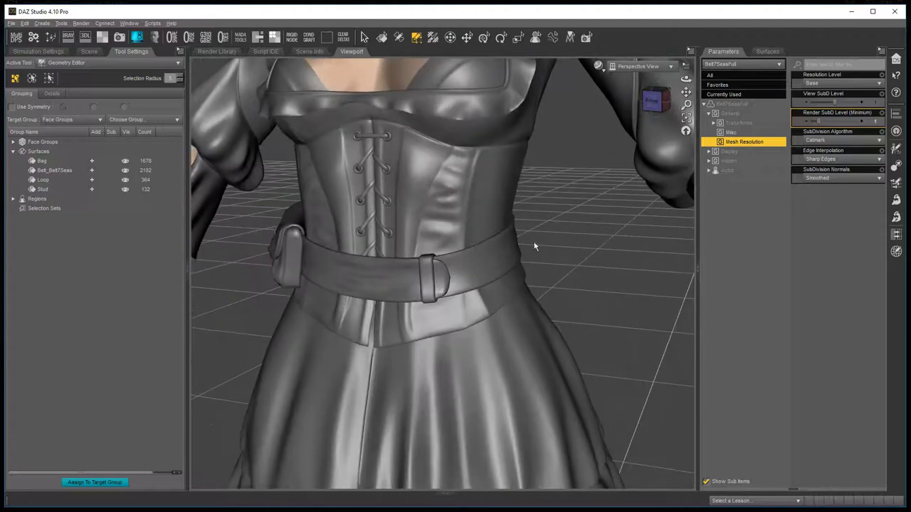
Try bending the figure's Abdomen Upper to test the belt, and undo the pose change
{"action": "left_click", "coordinate": [89, 51]}
{"action": "left_click", "coordinate": [364, 37]}
{"action": "left_click", "coordinate": [405, 181]}
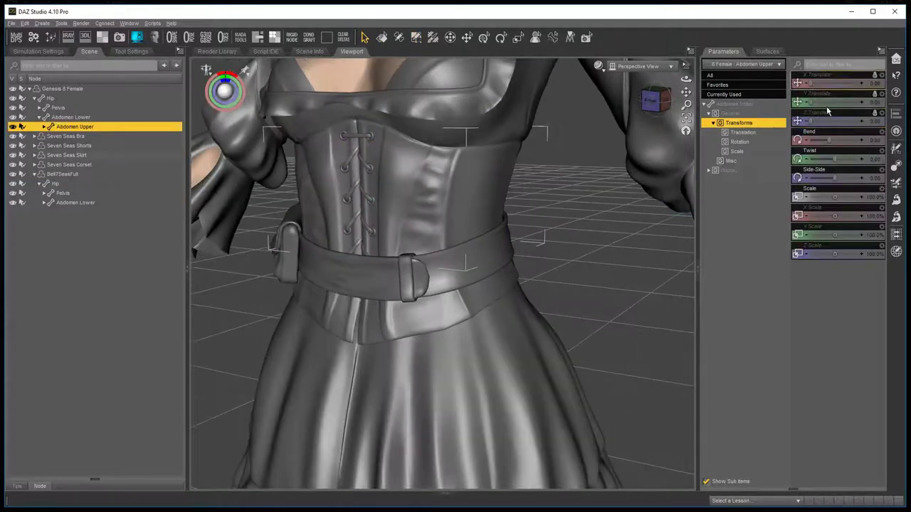
{"action": "left_click_drag", "start_coordinate": [829, 140], "coordinate": [889, 151]}
{"action": "key", "text": "ctrl+z"}
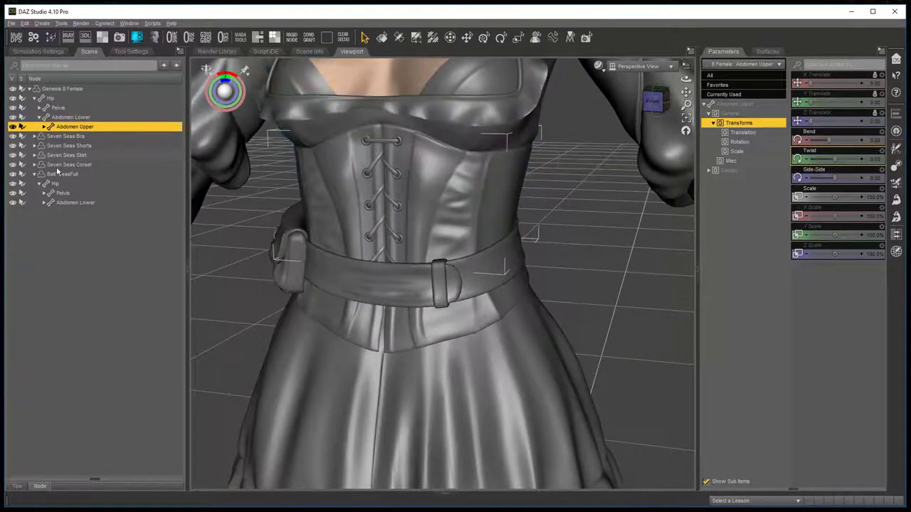
Start saving Belt7SeasFull as a figure/prop asset in the Seven Seas folder under Genesis 8 Female clothing
{"action": "left_click", "coordinate": [68, 174]}
{"action": "left_click", "coordinate": [11, 22]}
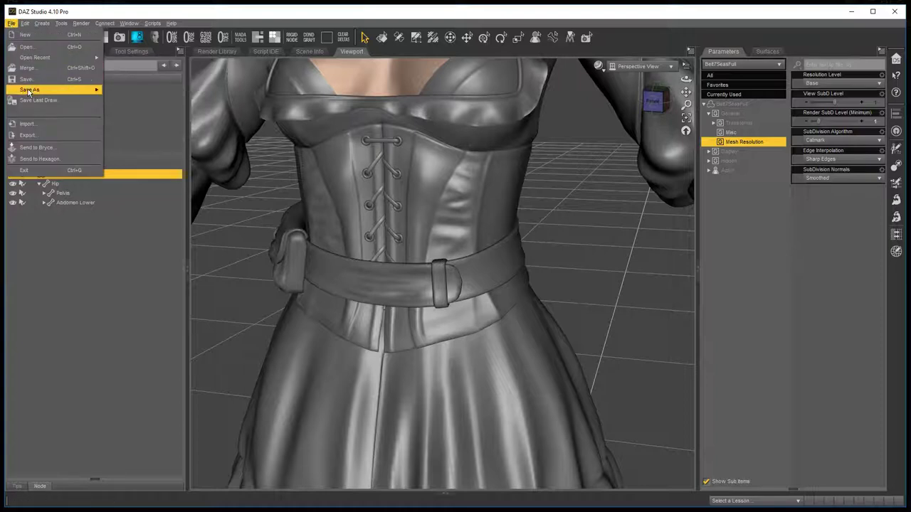
{"action": "mouse_move", "coordinate": [33, 90]}
{"action": "mouse_move", "coordinate": [193, 299]}
{"action": "left_click", "coordinate": [255, 308]}
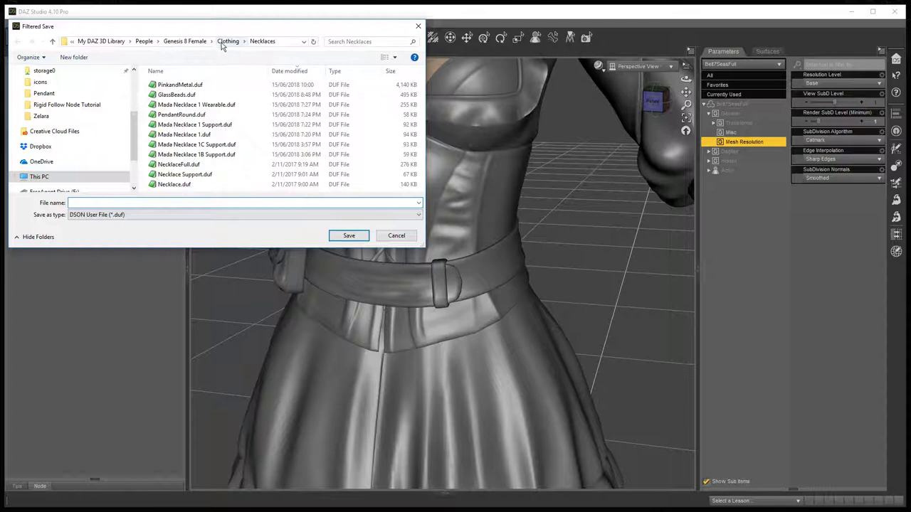
{"action": "left_click", "coordinate": [229, 42]}
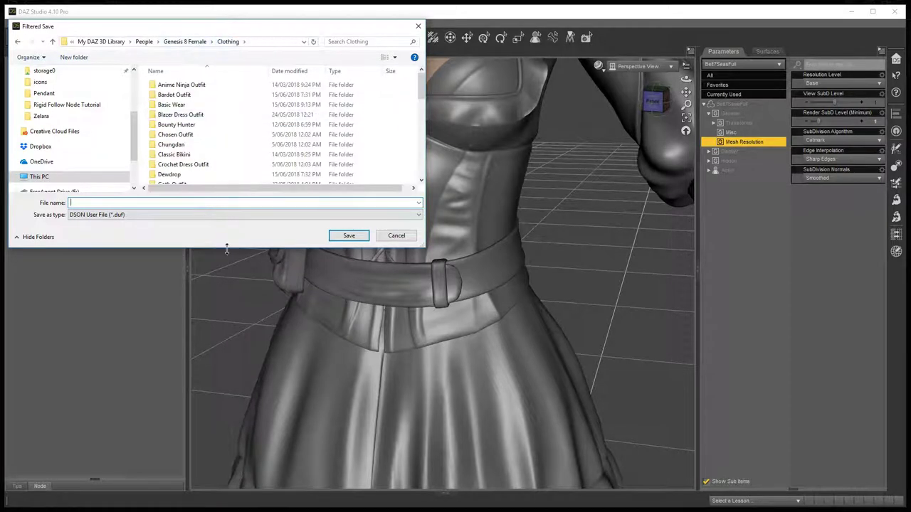
{"action": "scroll", "coordinate": [208, 135], "scroll_direction": "down", "scroll_amount": 6}
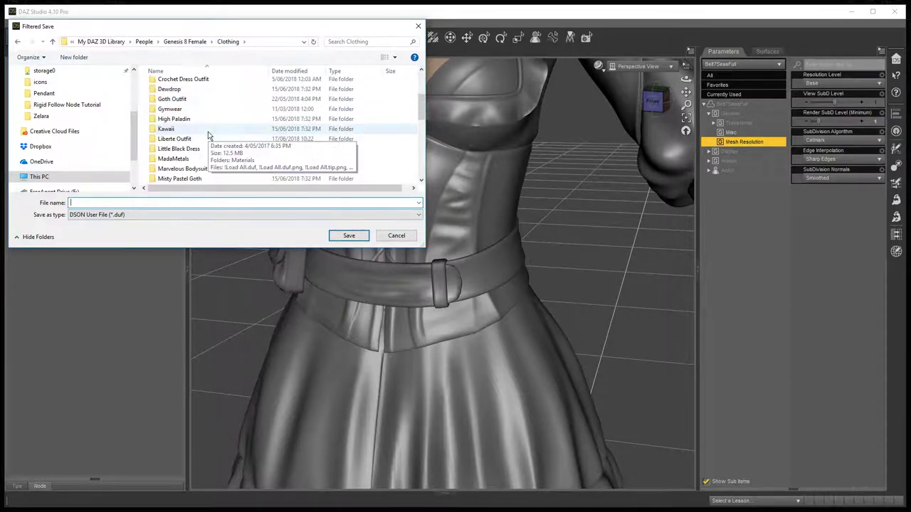
{"action": "scroll", "coordinate": [205, 159], "scroll_direction": "down", "scroll_amount": 6}
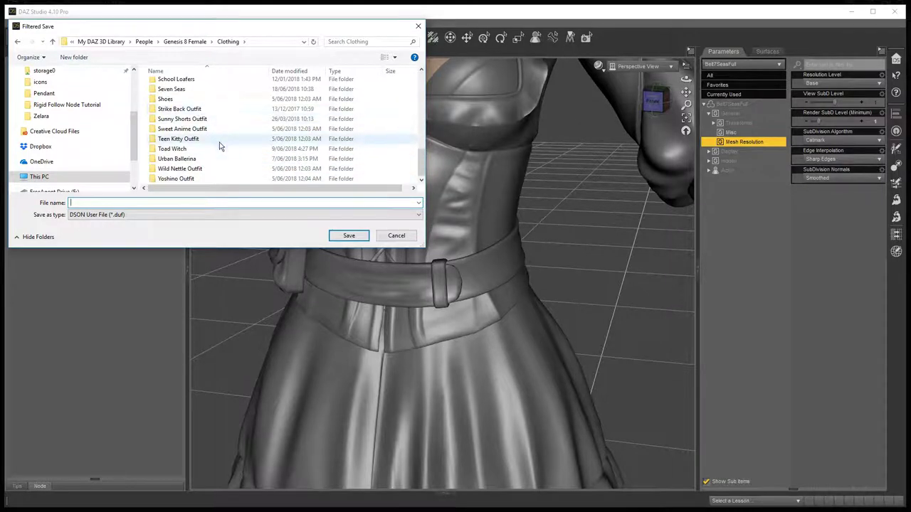
{"action": "left_click", "coordinate": [190, 90]}
{"action": "double_click", "coordinate": [190, 91]}
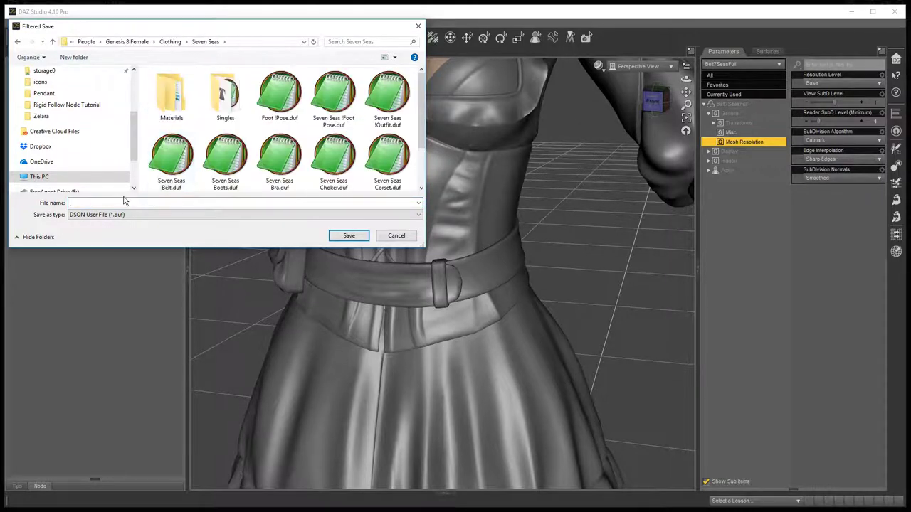
Save the belt asset as RigidfollownodeBelt with content type Follower and Genesis 8 Female compatibility
{"action": "left_click", "coordinate": [121, 201]}
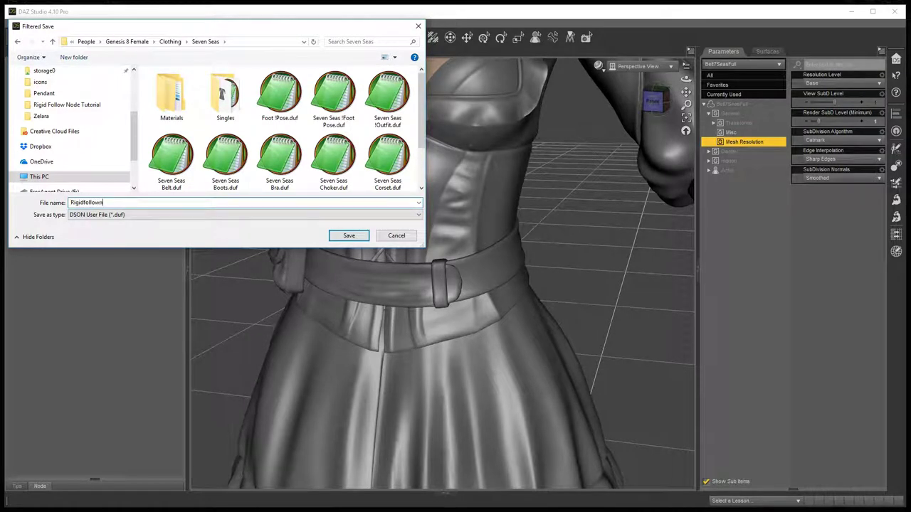
{"action": "left_click", "coordinate": [333, 240]}
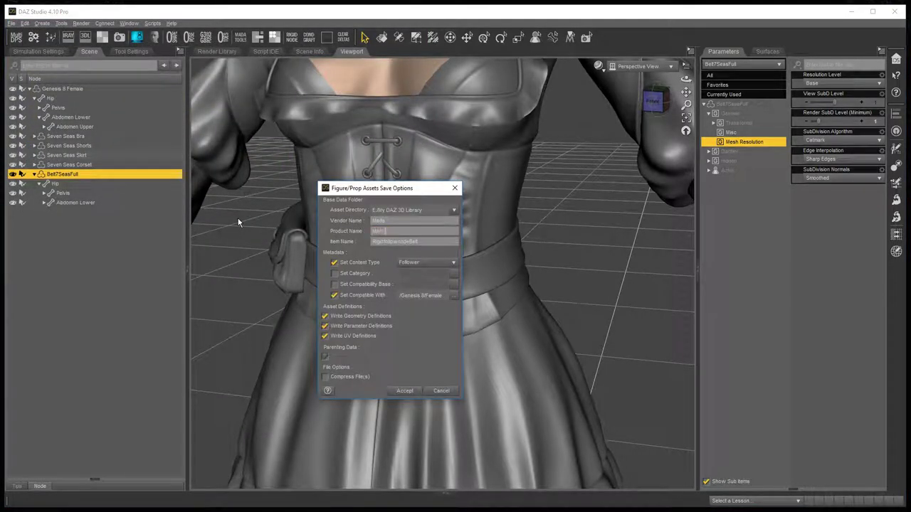
{"action": "left_click", "coordinate": [405, 391]}
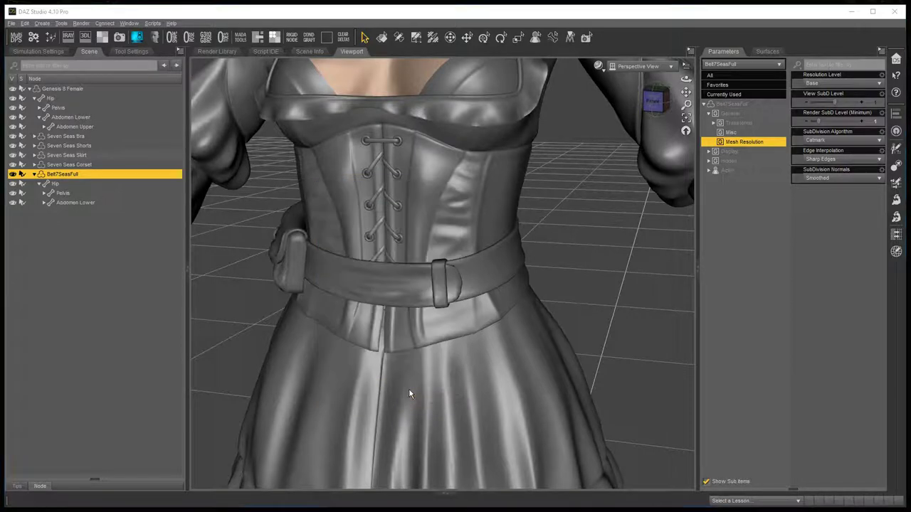
Import Buckle7Seas.obj from the Rigid Follow Node Tutorial folder into the scene
{"action": "middle_click_drag", "start_coordinate": [583, 223], "coordinate": [557, 230]}
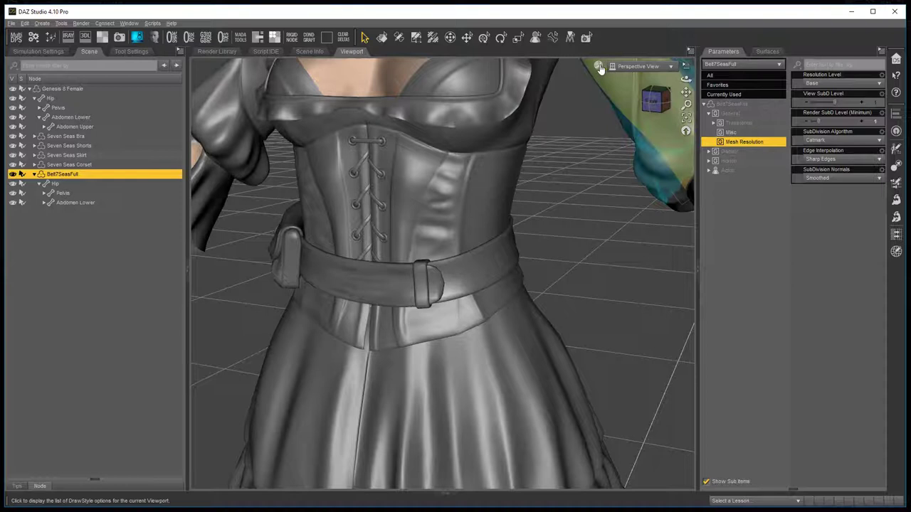
{"action": "left_click", "coordinate": [12, 24]}
{"action": "left_click", "coordinate": [25, 125]}
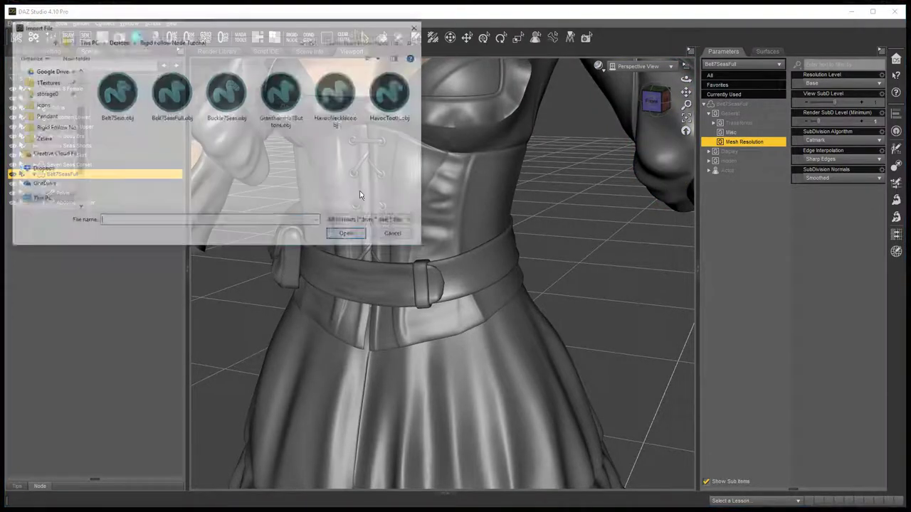
{"action": "double_click", "coordinate": [225, 91]}
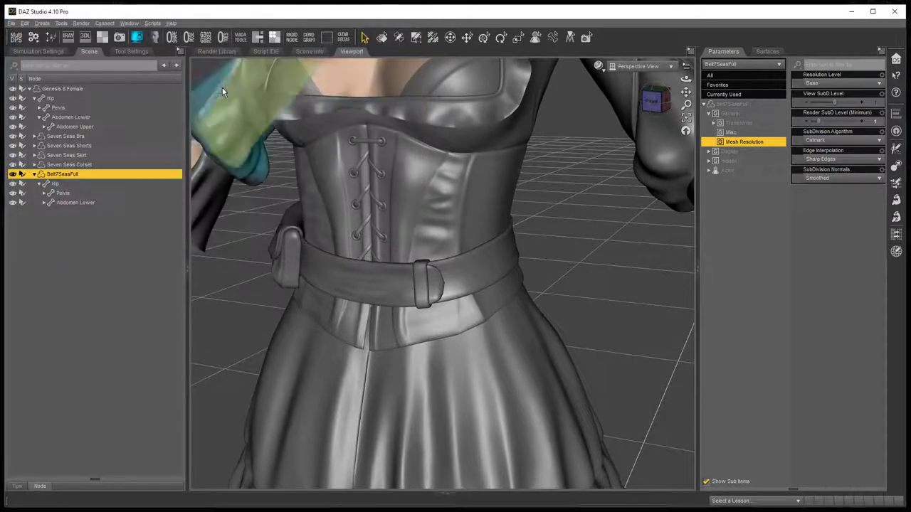
{"action": "left_click", "coordinate": [783, 429]}
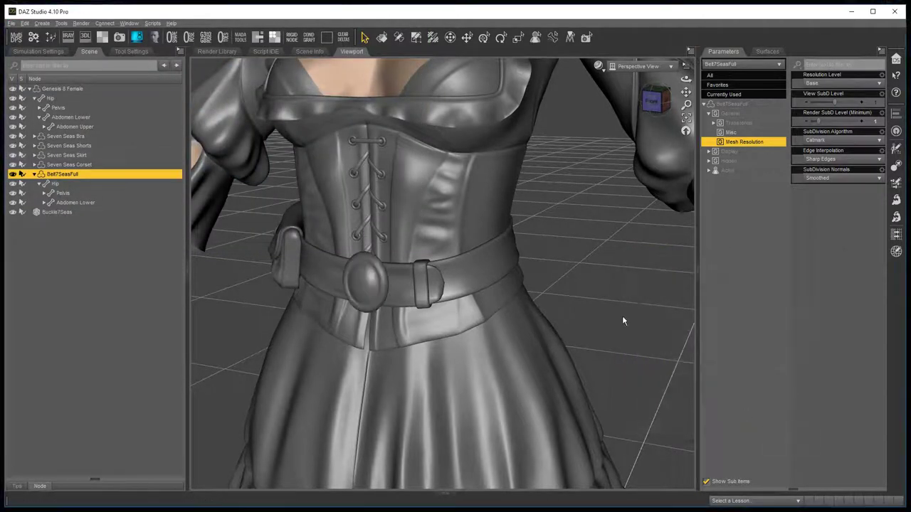
Set the viewport draw style to Wire Texture Shaded and hide the Buckle7Seas prop to expose the belt mesh
{"action": "middle_click_drag", "start_coordinate": [615, 306], "coordinate": [608, 273]}
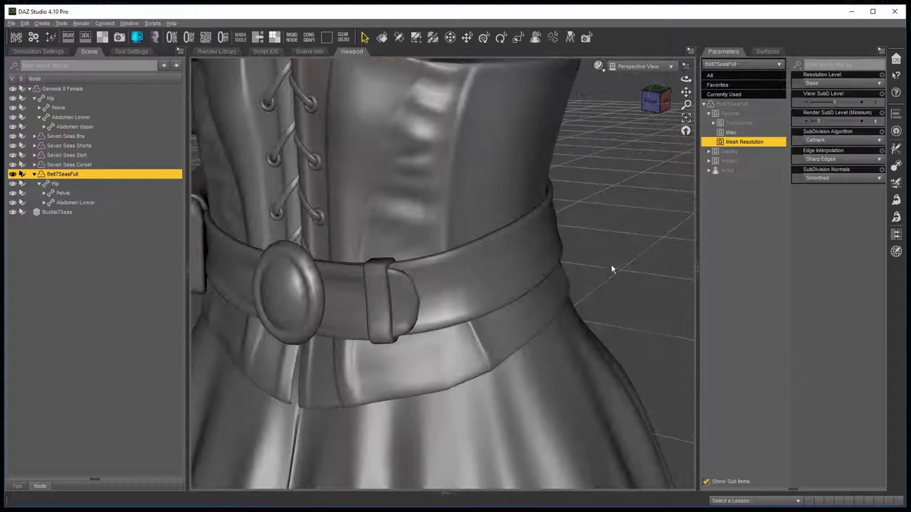
{"action": "middle_click_drag", "start_coordinate": [617, 252], "coordinate": [649, 226]}
{"action": "left_click", "coordinate": [599, 67]}
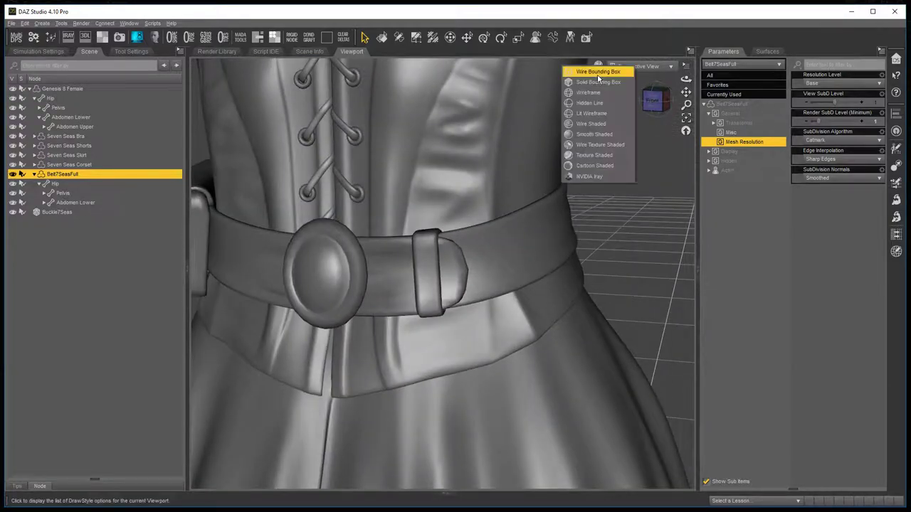
{"action": "left_click", "coordinate": [622, 145]}
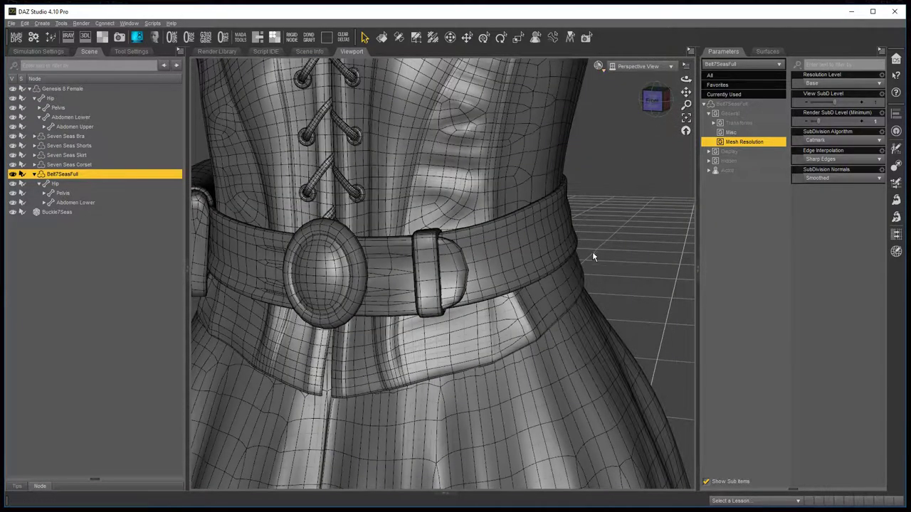
{"action": "mouse_move", "coordinate": [569, 249]}
{"action": "middle_mouse_down"}
{"action": "mouse_move", "coordinate": [662, 254]}
{"action": "mouse_move", "coordinate": [537, 260]}
{"action": "middle_mouse_up"}
{"action": "middle_click_drag", "start_coordinate": [640, 262], "coordinate": [649, 226]}
{"action": "scroll", "coordinate": [651, 229], "scroll_direction": "up", "scroll_amount": 3}
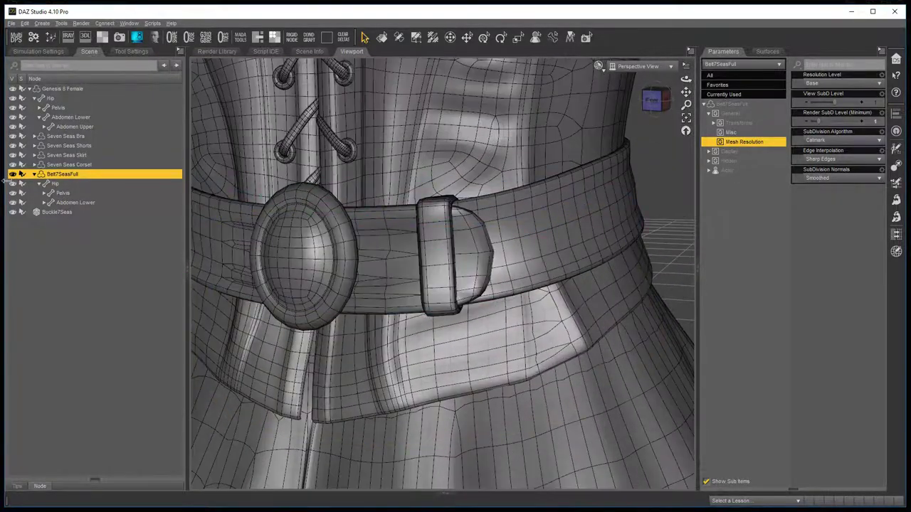
{"action": "left_click", "coordinate": [13, 212]}
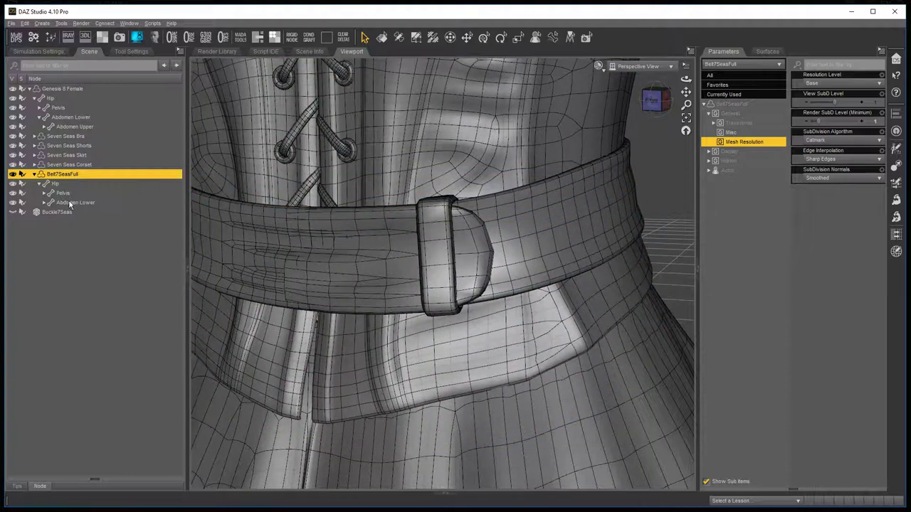
Select a small block of Belt7SeasFull polygons at the belt's front centre, where the buckle sits, with the Geometry Editor
{"action": "left_click", "coordinate": [417, 39]}
{"action": "middle_click_drag", "start_coordinate": [314, 242], "coordinate": [371, 239]}
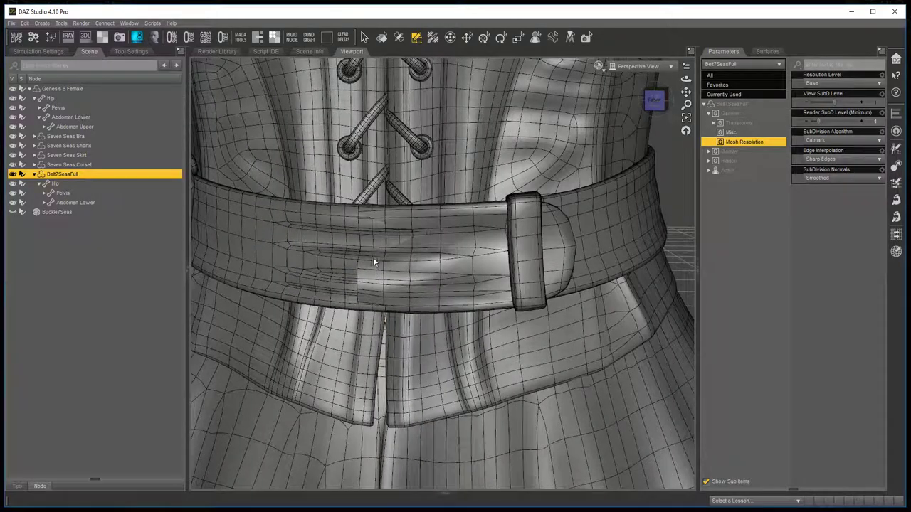
{"action": "left_click", "coordinate": [418, 282]}
{"action": "key", "text": "ctrl+plus"}
{"action": "middle_click_drag", "start_coordinate": [423, 265], "coordinate": [451, 232]}
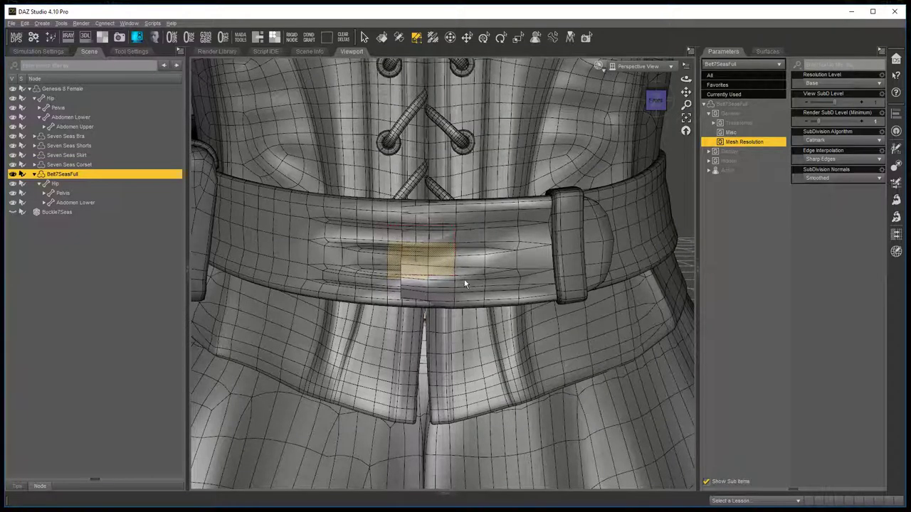
{"action": "left_click_drag", "start_coordinate": [482, 270], "coordinate": [424, 269], "text": "alt"}
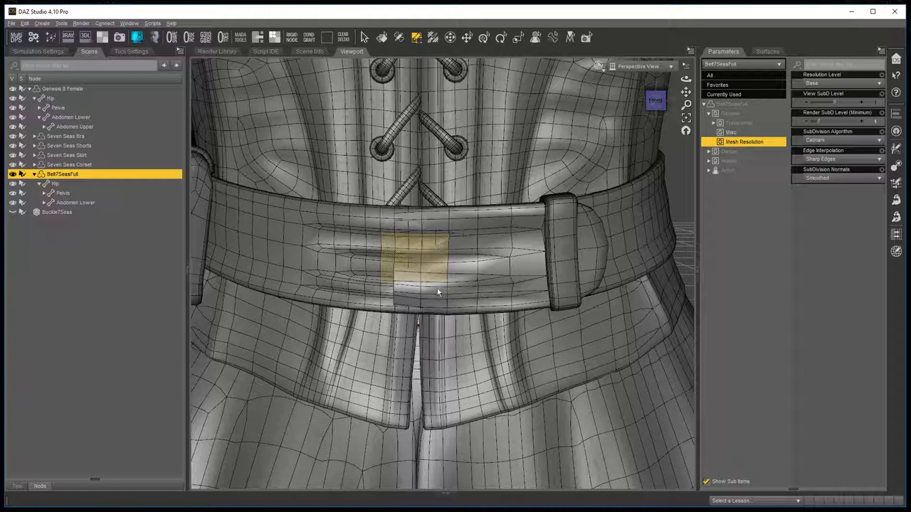
Create a rigid follow node named BeltBuckle from the selected belt polygons
{"action": "right_click", "coordinate": [420, 246]}
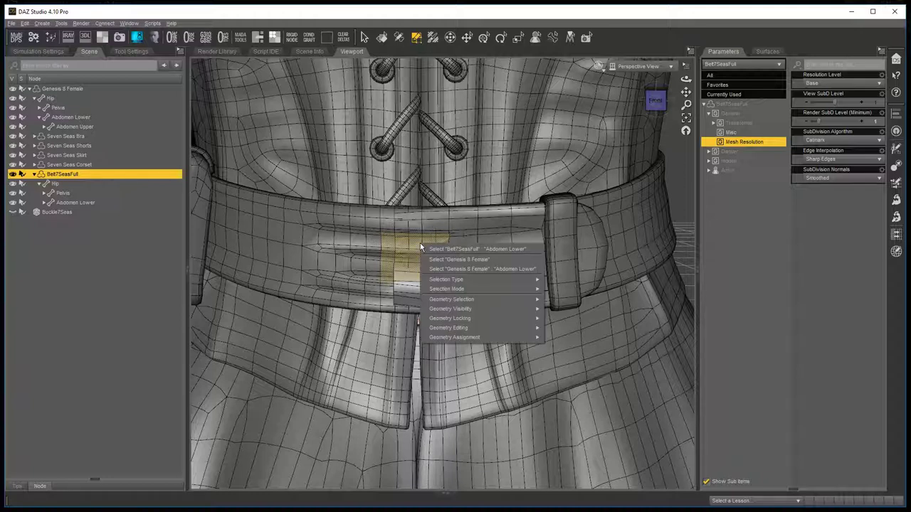
{"action": "mouse_move", "coordinate": [455, 339]}
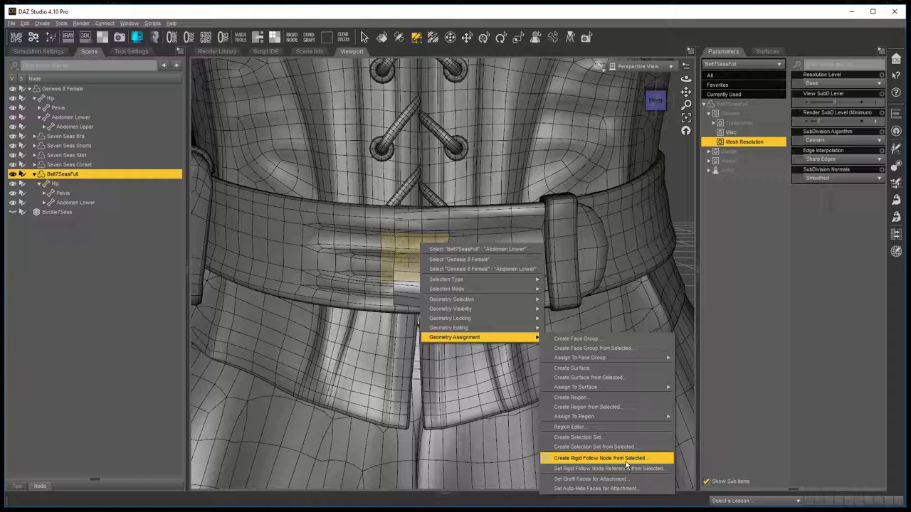
{"action": "left_click", "coordinate": [626, 459]}
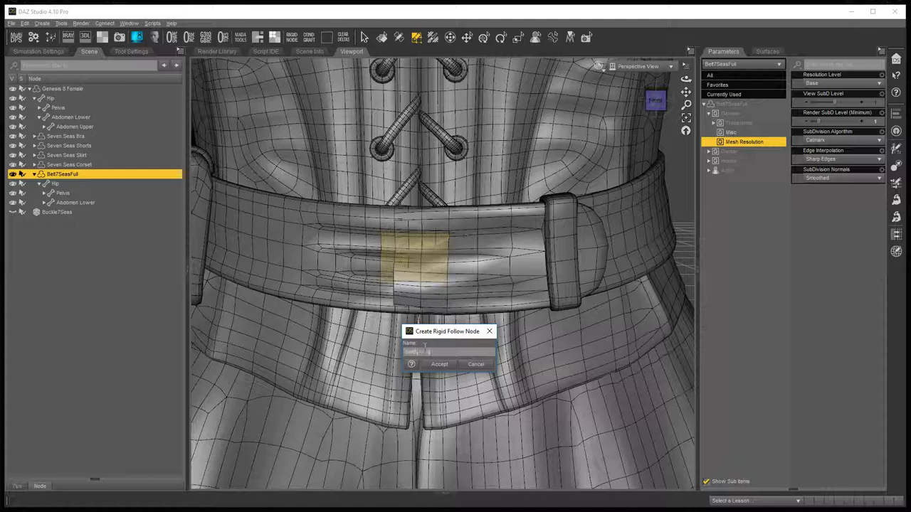
{"action": "left_click", "coordinate": [440, 364]}
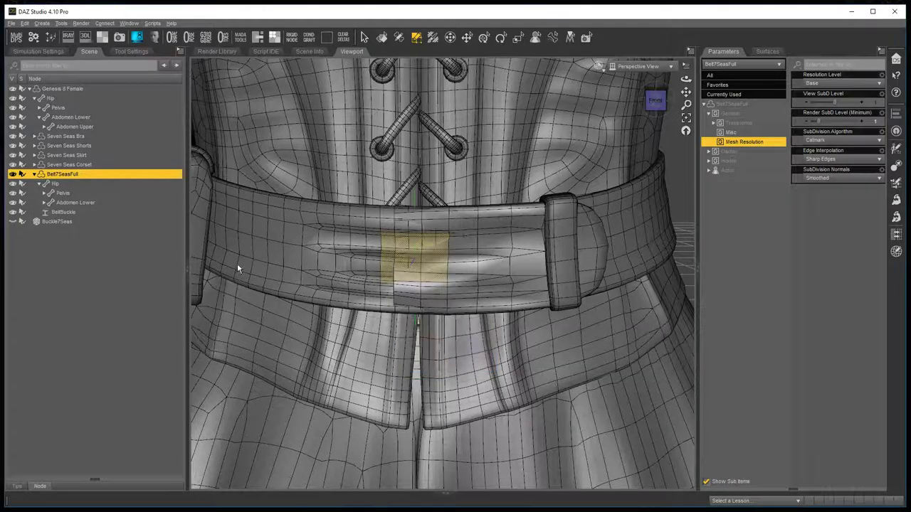
Inspect the belt's front to identify which bone covers the area around the BeltBuckle node
{"action": "left_click", "coordinate": [12, 220]}
{"action": "middle_click_drag", "start_coordinate": [470, 292], "coordinate": [445, 292]}
{"action": "left_click_drag", "start_coordinate": [498, 299], "coordinate": [487, 296], "text": "alt"}
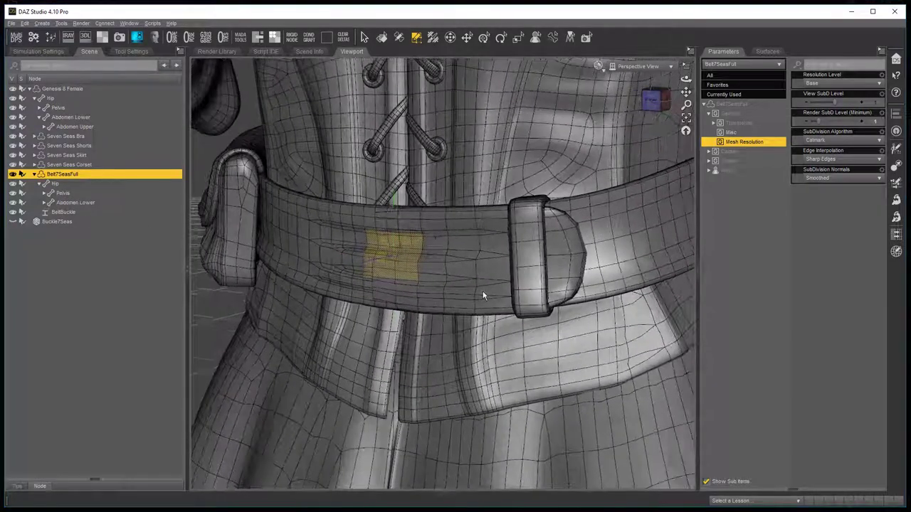
{"action": "left_click", "coordinate": [363, 38]}
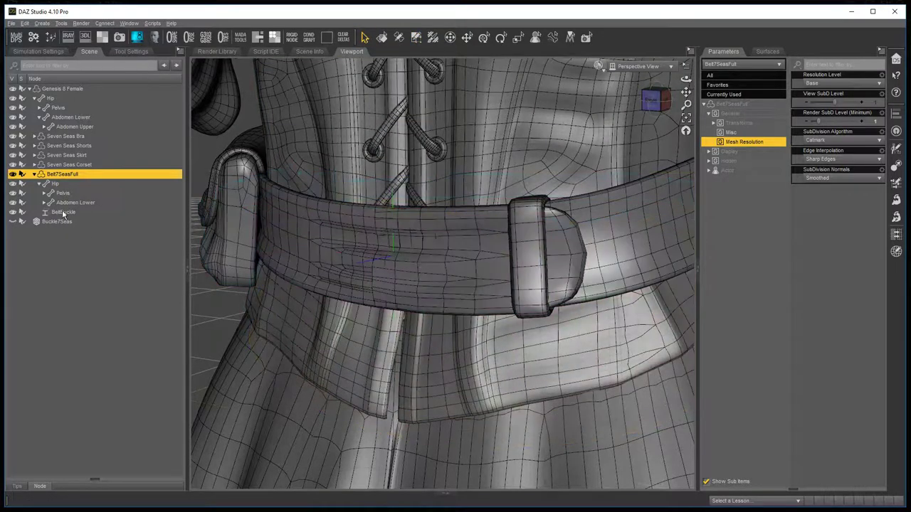
{"action": "left_click", "coordinate": [62, 213]}
{"action": "left_click", "coordinate": [423, 225]}
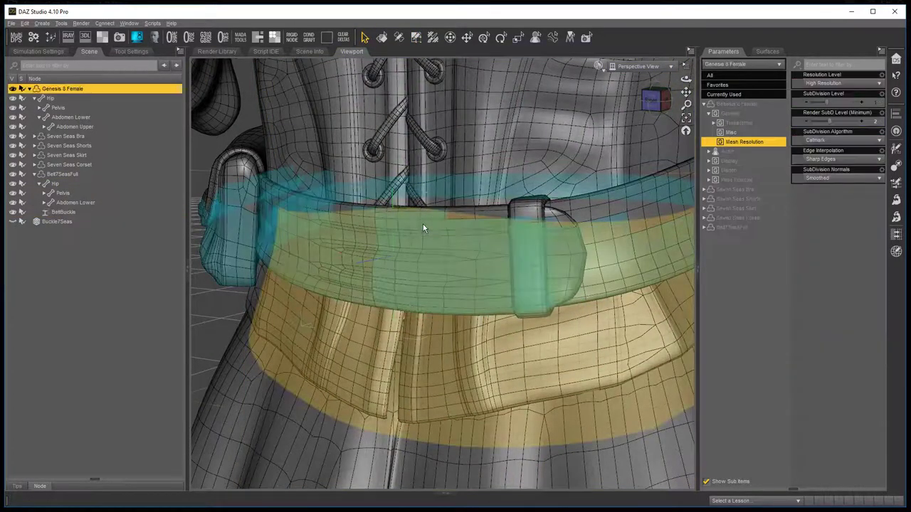
{"action": "left_click", "coordinate": [466, 249]}
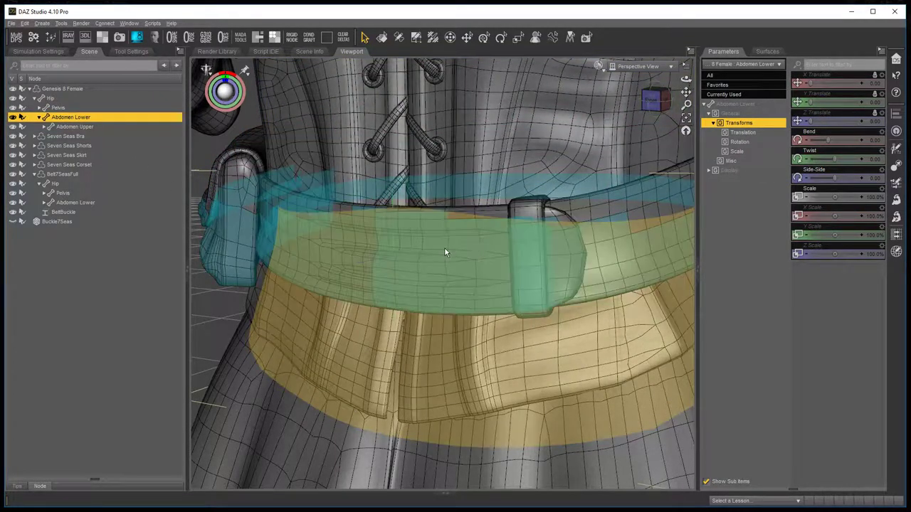
{"action": "left_click", "coordinate": [73, 204]}
Change the parent of the BeltBuckle node to the Abdomen Lower bone of Belt7SeasFull, keeping Parent in place enabled
{"action": "left_click", "coordinate": [64, 212]}
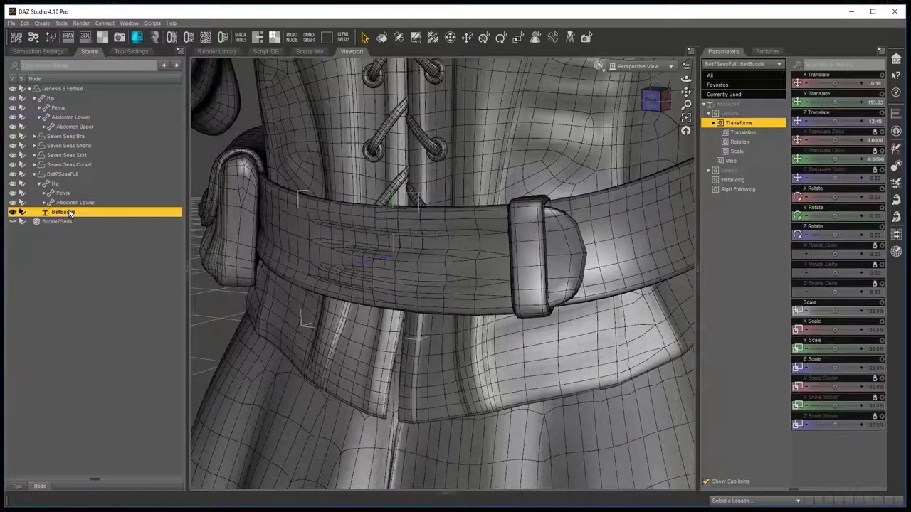
{"action": "right_click", "coordinate": [70, 216]}
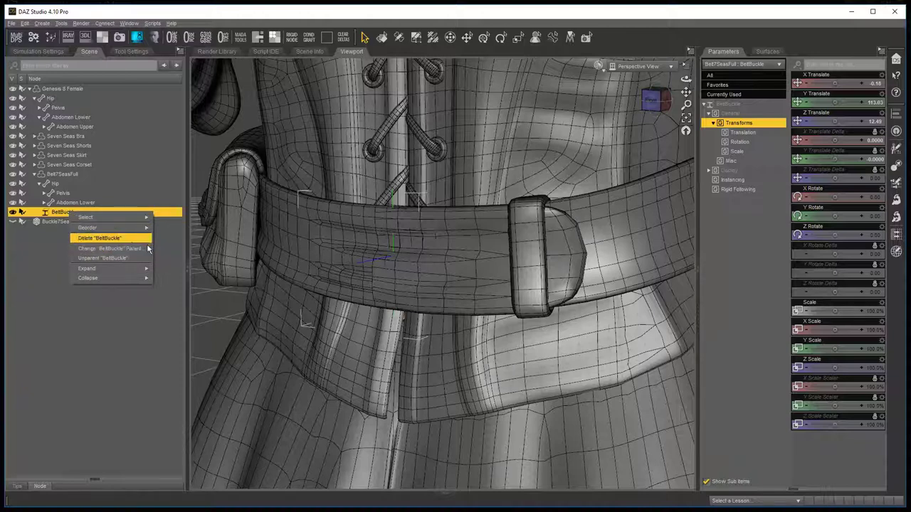
{"action": "left_click", "coordinate": [131, 250]}
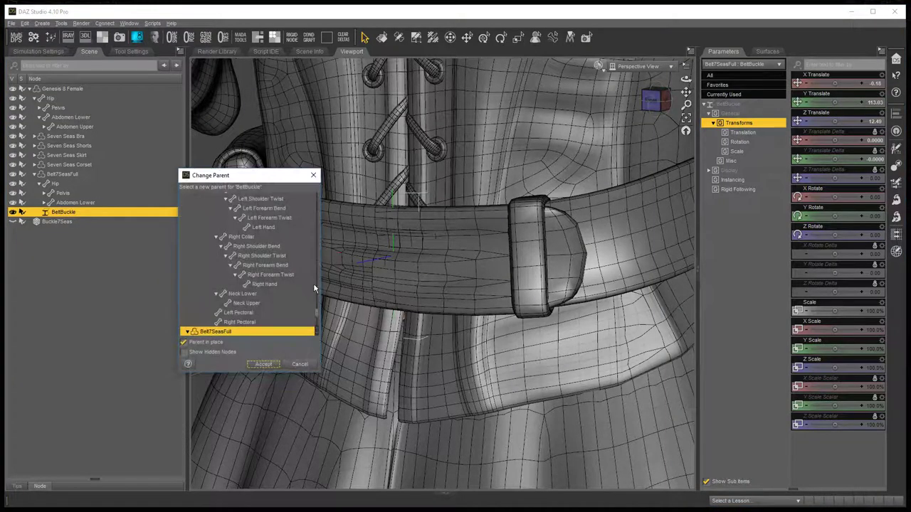
{"action": "scroll", "coordinate": [304, 291], "scroll_direction": "down", "scroll_amount": 3}
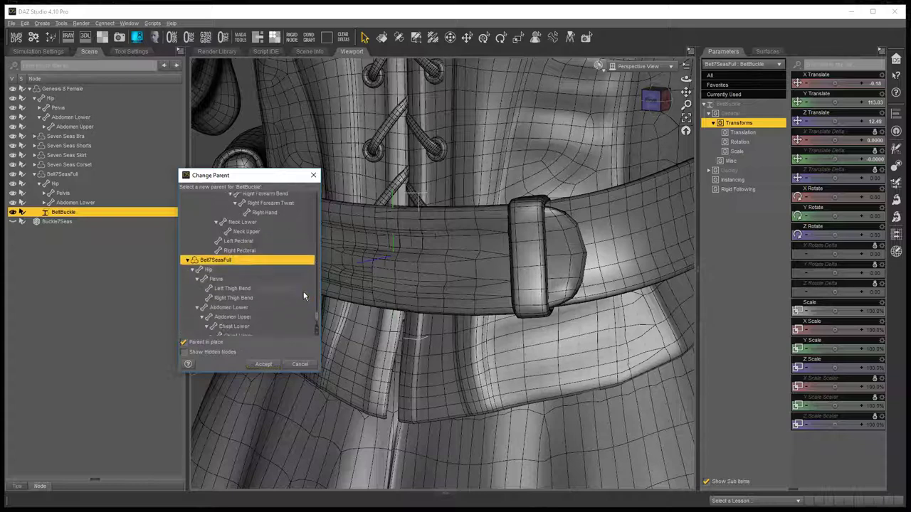
{"action": "scroll", "coordinate": [303, 291], "scroll_direction": "down", "scroll_amount": 2}
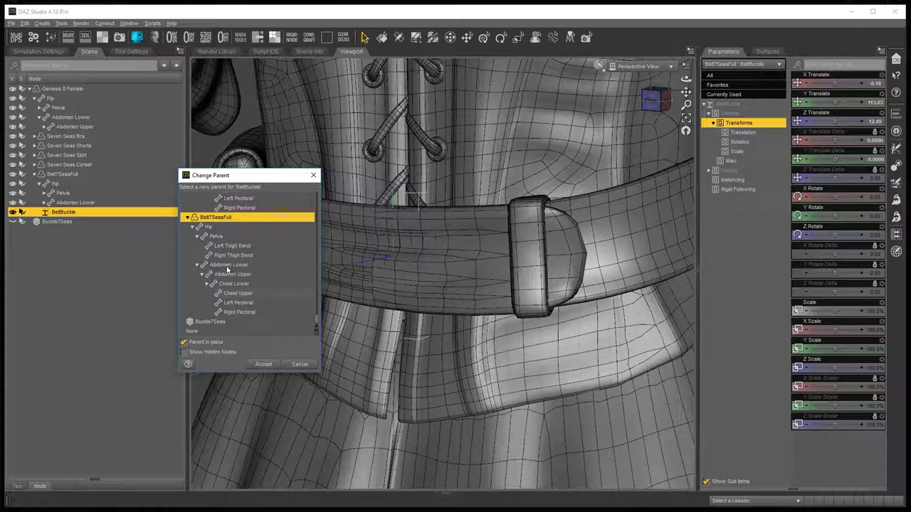
{"action": "left_click", "coordinate": [228, 265]}
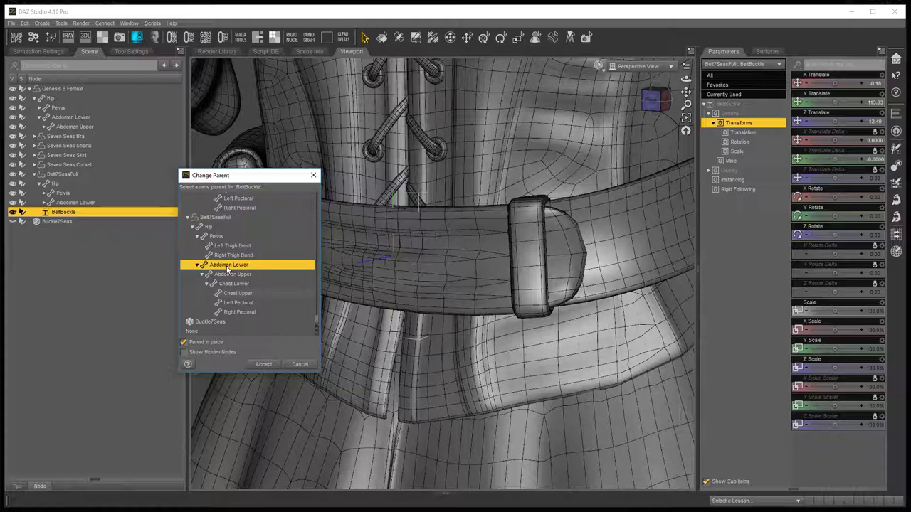
{"action": "left_click", "coordinate": [263, 366]}
{"action": "left_click", "coordinate": [439, 245]}
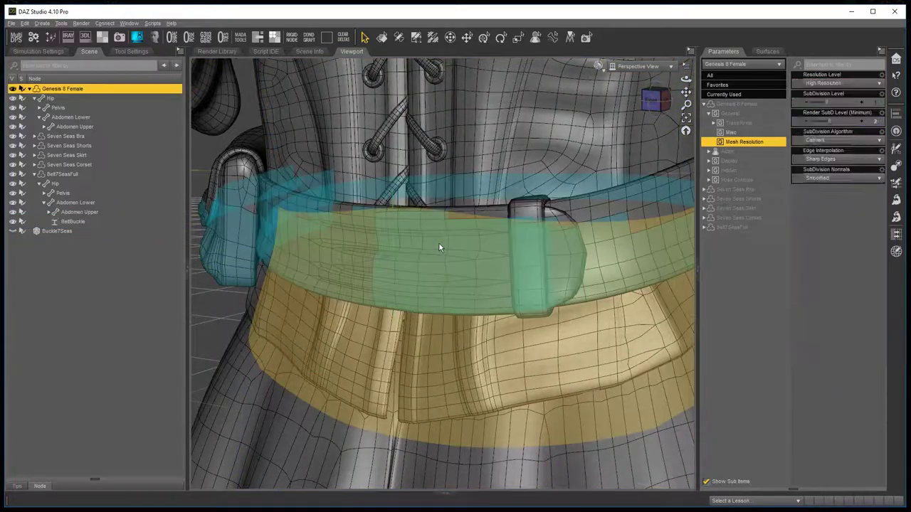
{"action": "left_click", "coordinate": [437, 257]}
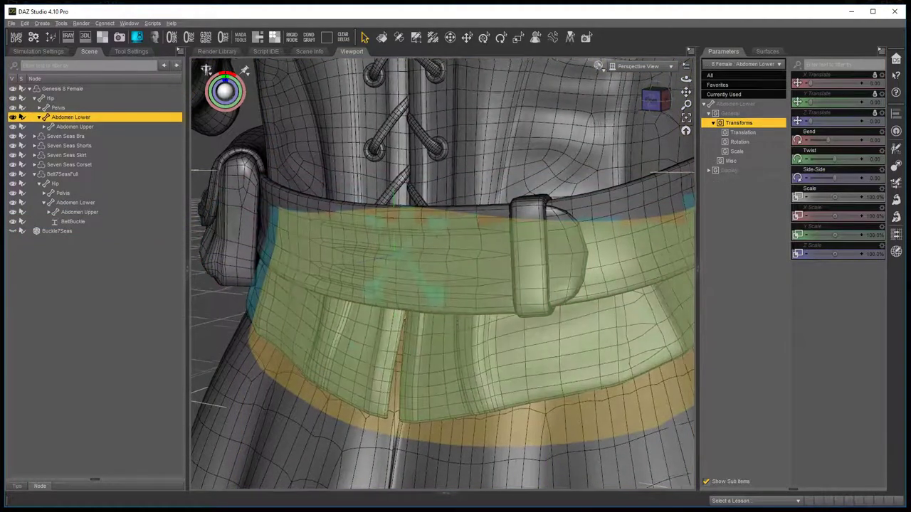
Unhide the Buckle7Seas prop and move its centre and end points onto the buckle with the Joint Editor
{"action": "left_click", "coordinate": [13, 232]}
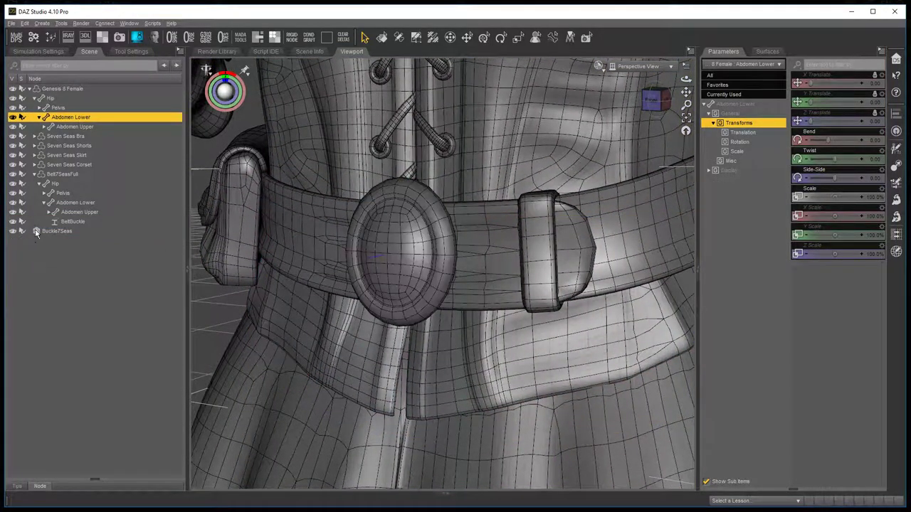
{"action": "left_click", "coordinate": [60, 231]}
{"action": "left_click_drag", "start_coordinate": [561, 284], "coordinate": [525, 281], "text": "ctrl+alt"}
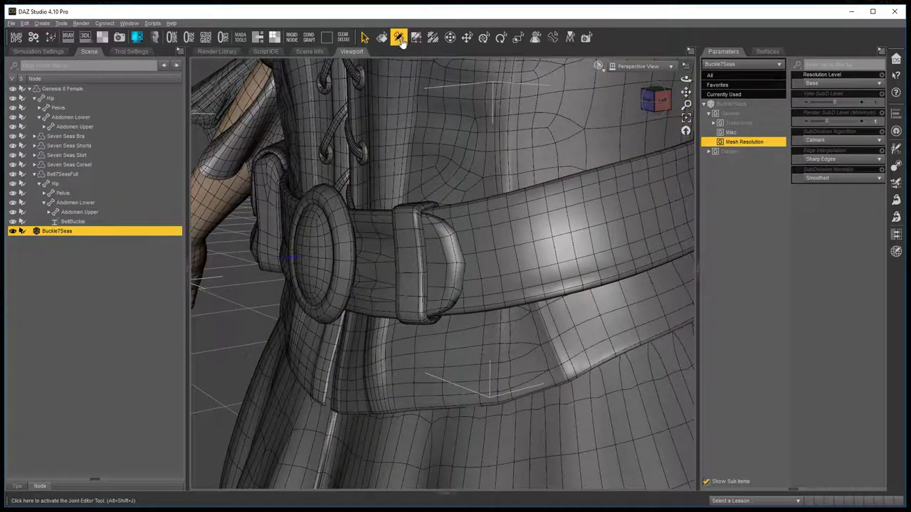
{"action": "left_click", "coordinate": [400, 40]}
{"action": "left_click_drag", "start_coordinate": [431, 222], "coordinate": [370, 219], "text": "ctrl+alt"}
{"action": "left_click_drag", "start_coordinate": [287, 219], "coordinate": [282, 146]}
{"action": "left_click_drag", "start_coordinate": [348, 238], "coordinate": [306, 238], "text": "ctrl+alt"}
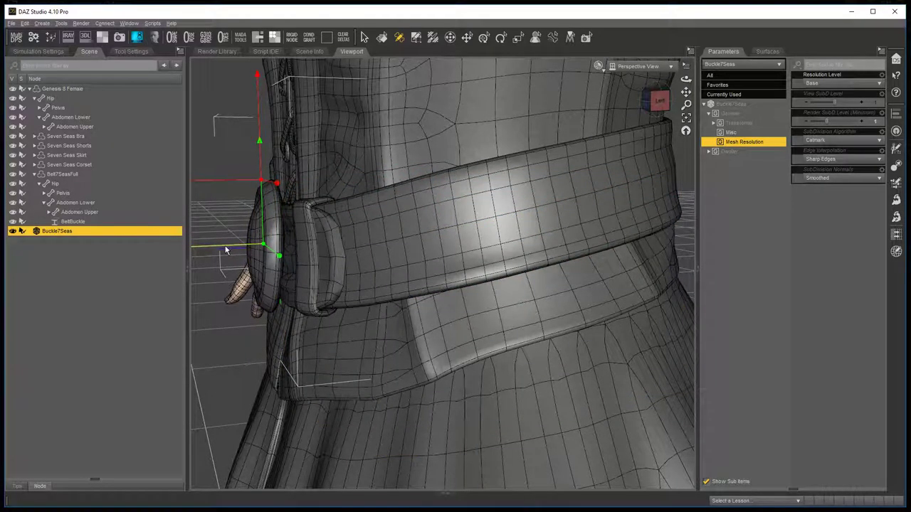
{"action": "left_click_drag", "start_coordinate": [225, 250], "coordinate": [242, 249]}
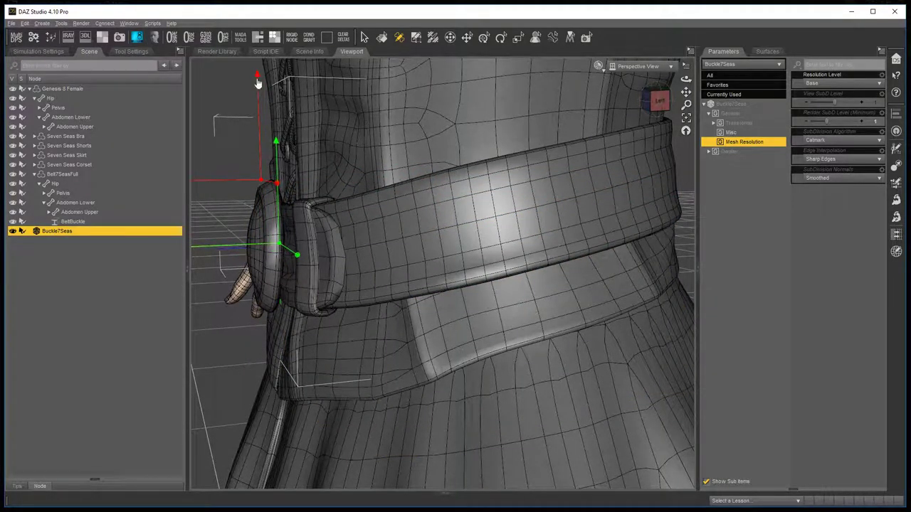
{"action": "left_click_drag", "start_coordinate": [261, 85], "coordinate": [255, 146]}
Try rotating Buckle7Seas about its repositioned centre point, and restore its transforms
{"action": "left_click_drag", "start_coordinate": [686, 79], "coordinate": [760, 81]}
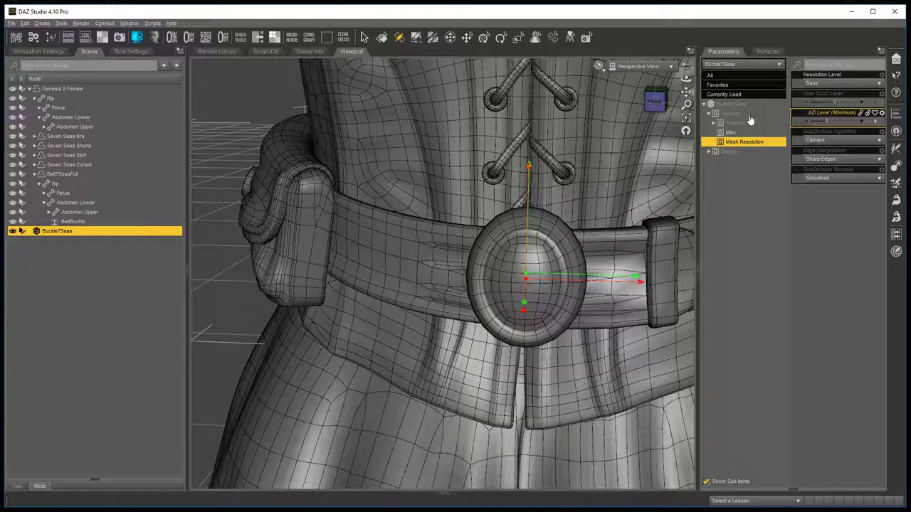
{"action": "left_click", "coordinate": [751, 115]}
{"action": "left_click_drag", "start_coordinate": [835, 140], "coordinate": [827, 177]}
{"action": "key", "text": "ctrl+z"}
{"action": "key", "text": "ctrl+z"}
{"action": "left_click", "coordinate": [870, 177], "text": "alt"}
{"action": "middle_click_drag", "start_coordinate": [673, 203], "coordinate": [633, 213]}
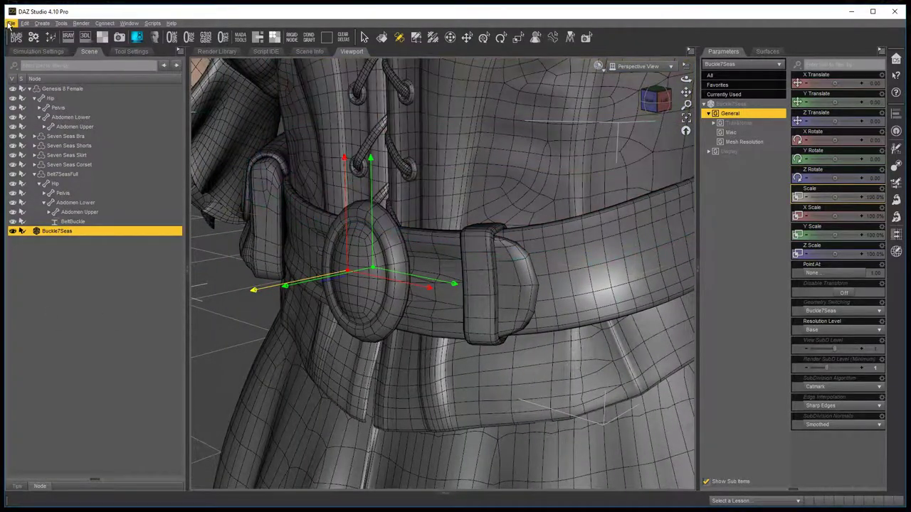
Save Buckle7Seas as a figure/prop asset named Buckle in the Seven Seas clothing folder, filling in the product name
{"action": "left_click", "coordinate": [11, 23]}
{"action": "mouse_move", "coordinate": [49, 90]}
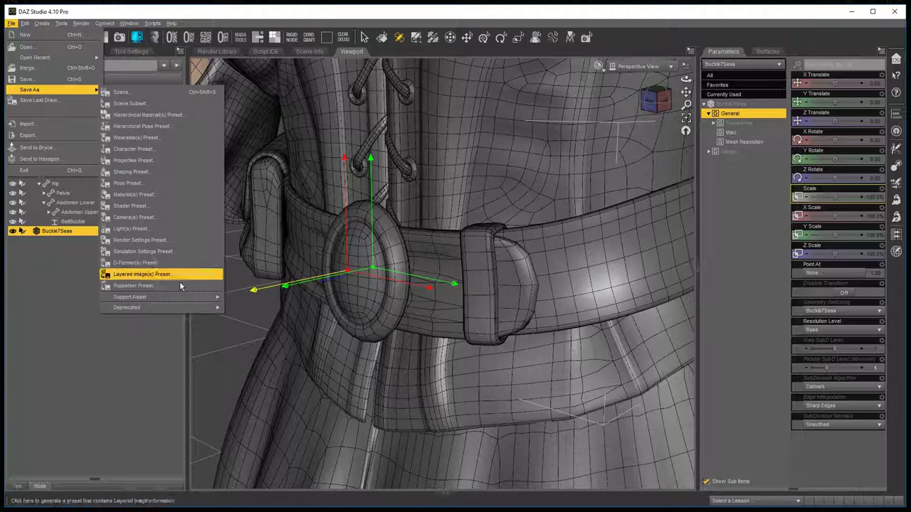
{"action": "mouse_move", "coordinate": [177, 299]}
{"action": "left_click", "coordinate": [254, 305]}
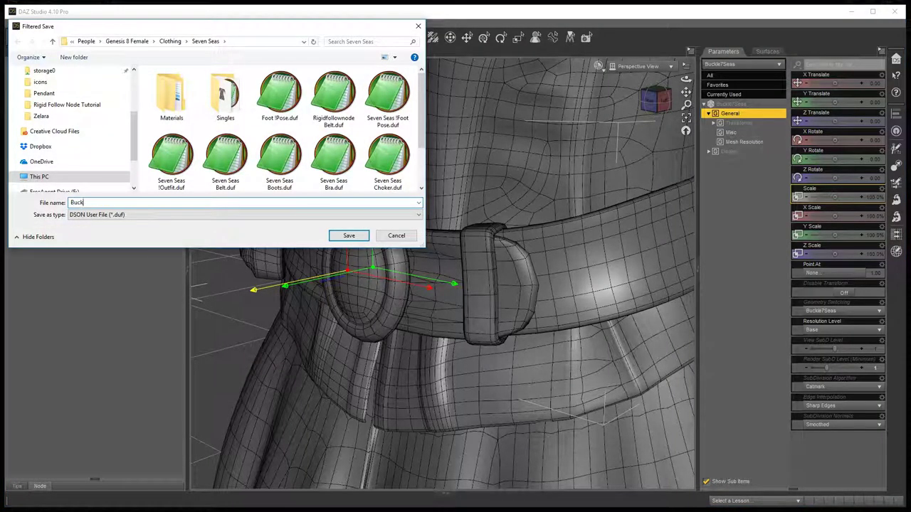
{"action": "type", "text": "Buckle"}
{"action": "left_click", "coordinate": [348, 236]}
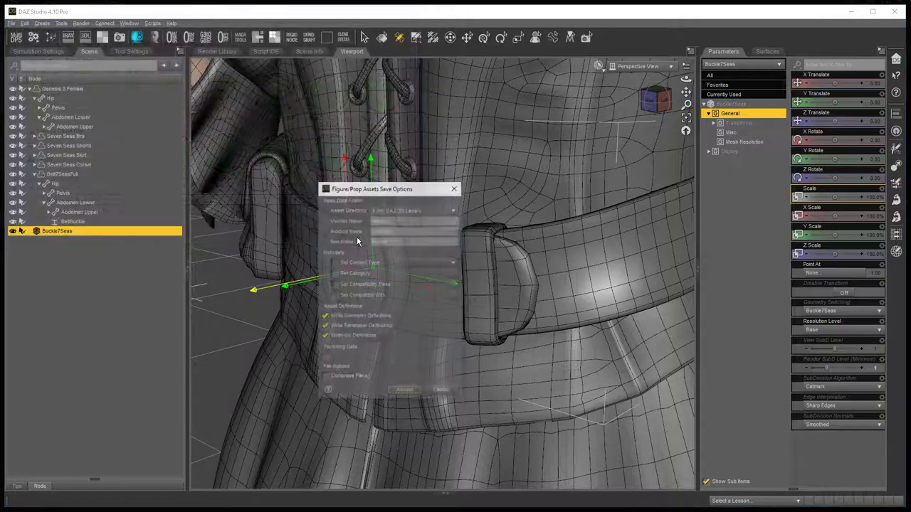
{"action": "left_click_drag", "start_coordinate": [398, 232], "coordinate": [320, 233]}
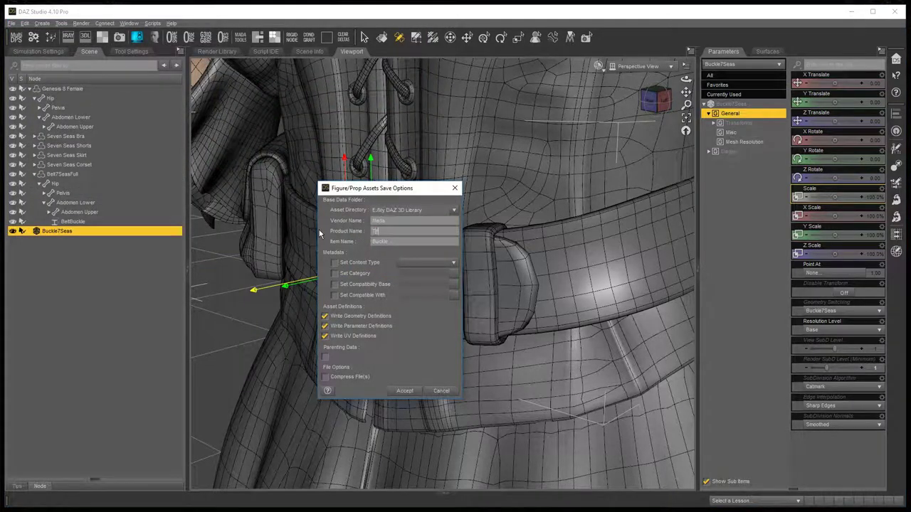
{"action": "left_click", "coordinate": [400, 389]}
Parent the Buckle7Seas prop to the BeltBuckle rigid follow node in the scene hierarchy
{"action": "middle_click_drag", "start_coordinate": [491, 285], "coordinate": [456, 286]}
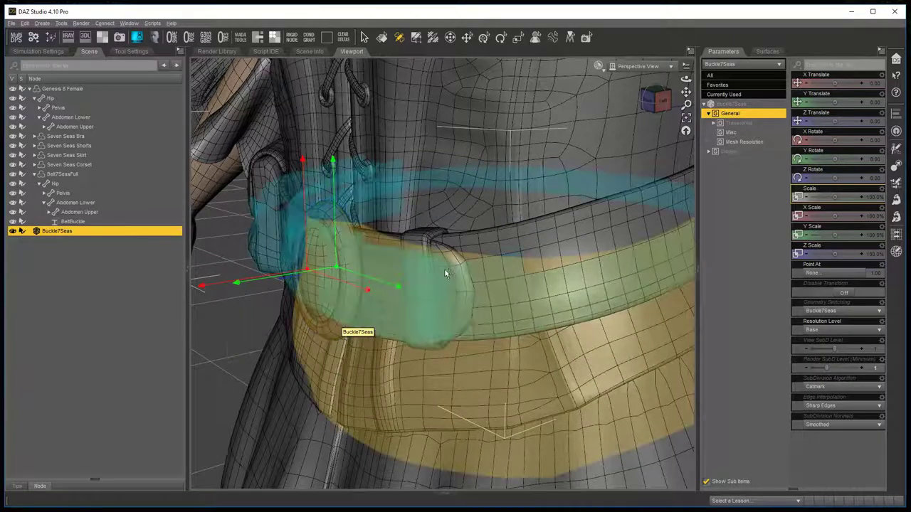
{"action": "middle_click_drag", "start_coordinate": [537, 357], "coordinate": [573, 354]}
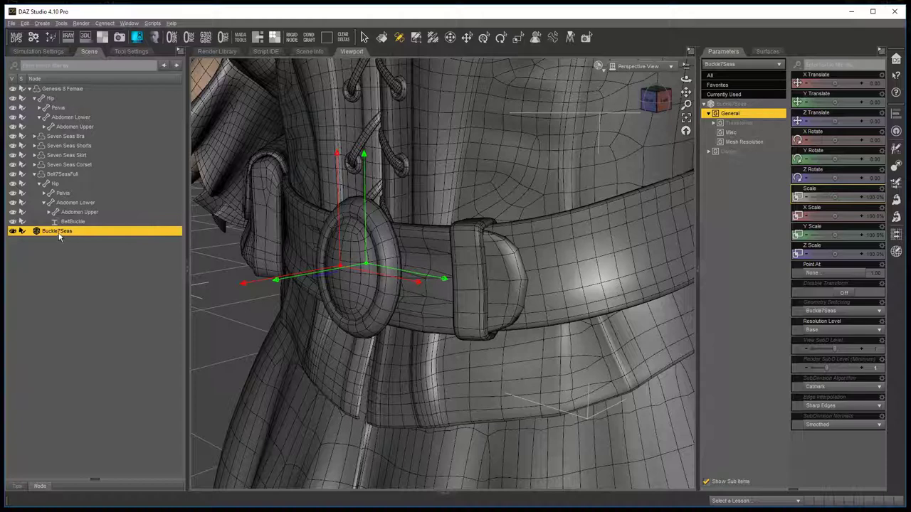
{"action": "left_click_drag", "start_coordinate": [60, 237], "coordinate": [75, 221]}
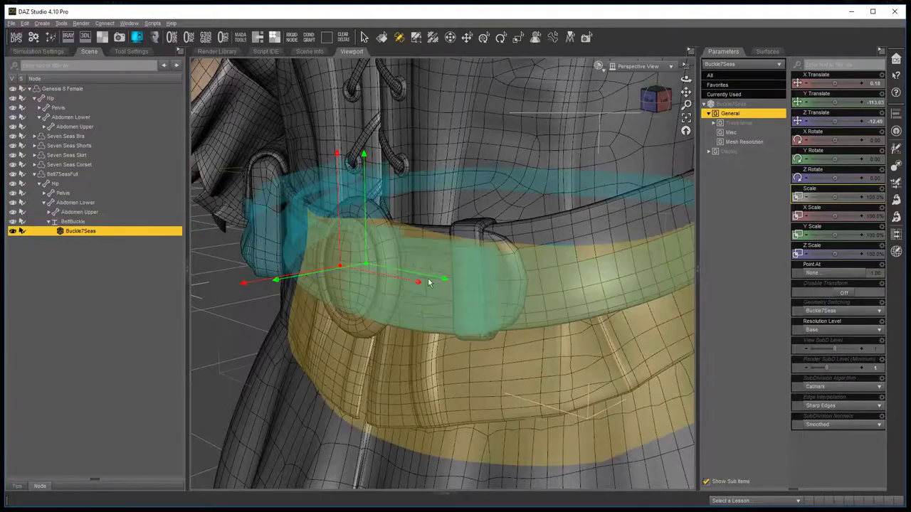
Switch the viewport to a shaded draw style without wireframe and select the Genesis 8 Female figure
{"action": "scroll", "coordinate": [429, 280], "scroll_direction": "down", "scroll_amount": 5}
{"action": "middle_click_drag", "start_coordinate": [463, 298], "coordinate": [449, 301]}
{"action": "left_click", "coordinate": [367, 40]}
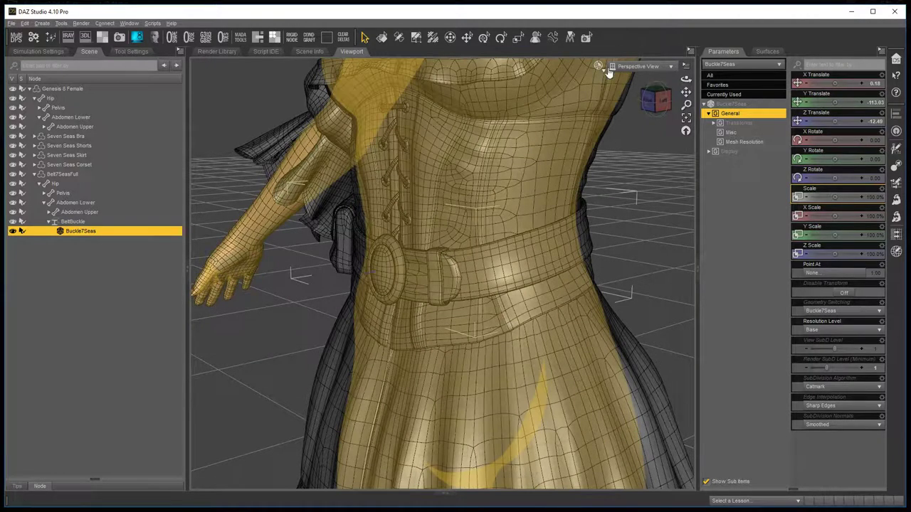
{"action": "left_click", "coordinate": [600, 68]}
{"action": "left_click", "coordinate": [614, 161]}
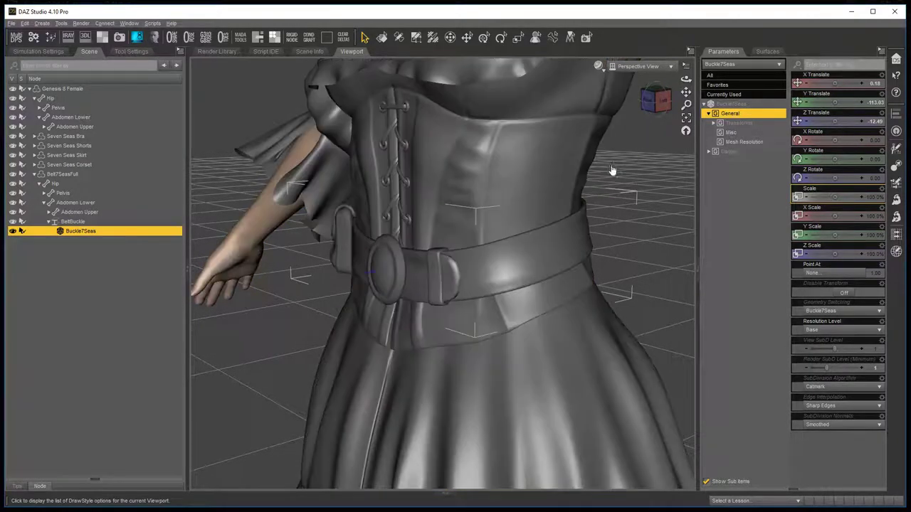
{"action": "left_click", "coordinate": [410, 208]}
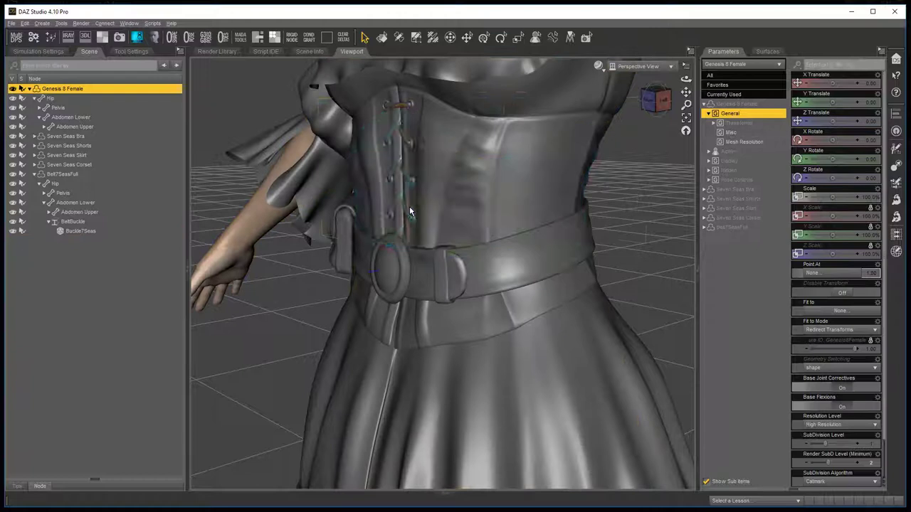
Test how the buckle follows the belt by bending Abdomen Upper to -25 and side-bending it to -24, restoring both rotations
{"action": "left_click_drag", "start_coordinate": [830, 139], "coordinate": [714, 196]}
{"action": "left_click_drag", "start_coordinate": [686, 79], "coordinate": [747, 100]}
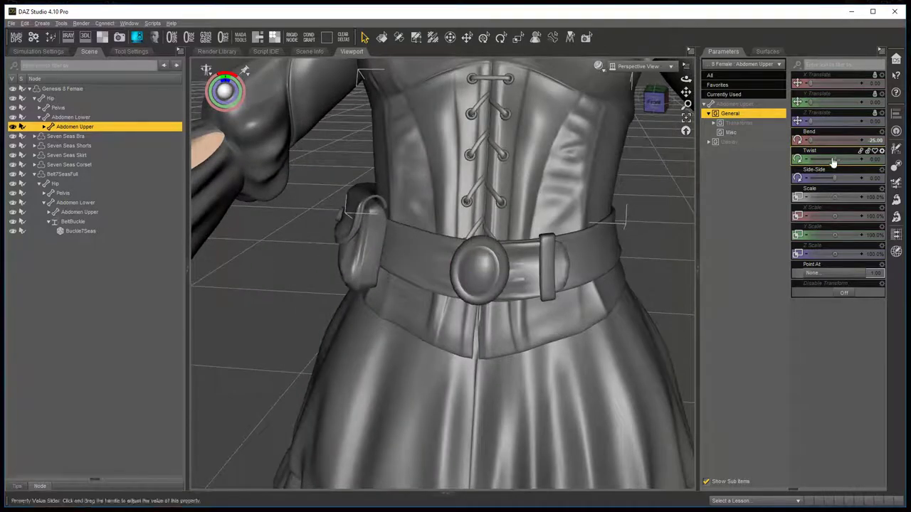
{"action": "left_click", "coordinate": [829, 142], "text": "alt"}
{"action": "left_click_drag", "start_coordinate": [836, 159], "coordinate": [831, 179]}
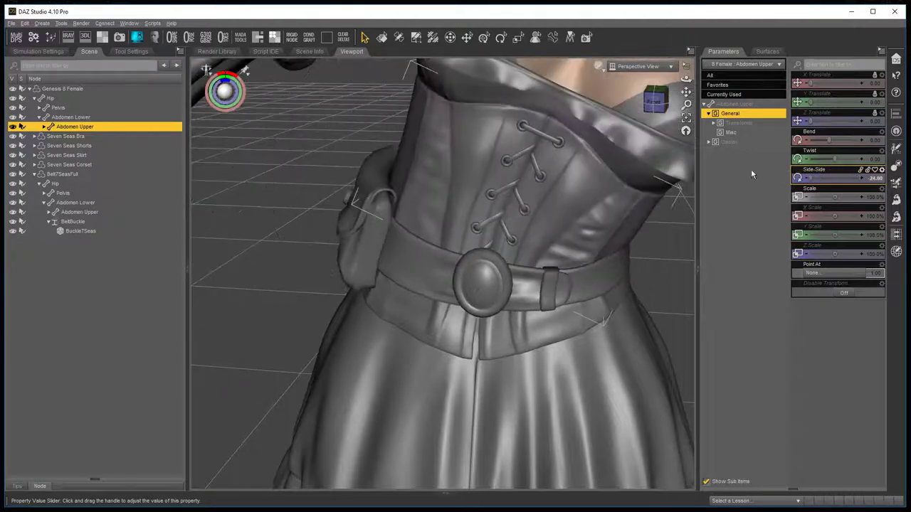
{"action": "left_click", "coordinate": [832, 179], "text": "alt"}
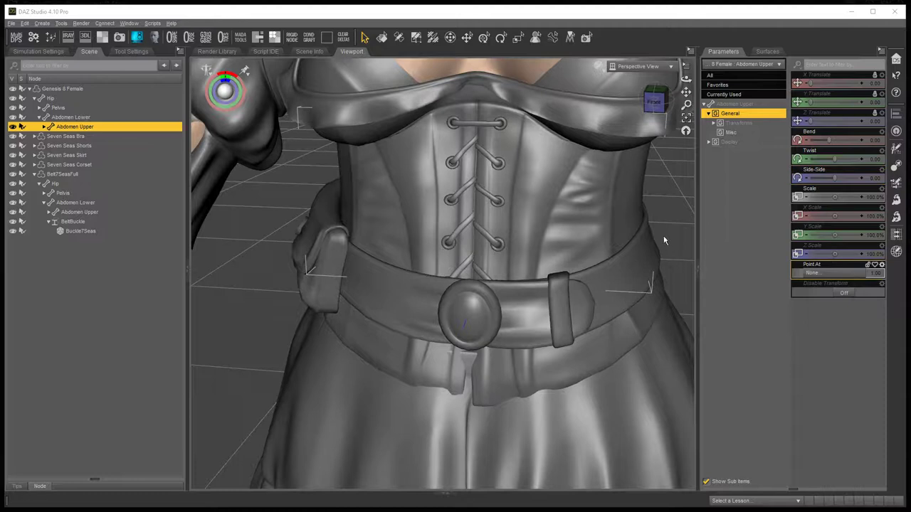
{"action": "middle_click_drag", "start_coordinate": [664, 240], "coordinate": [640, 229]}
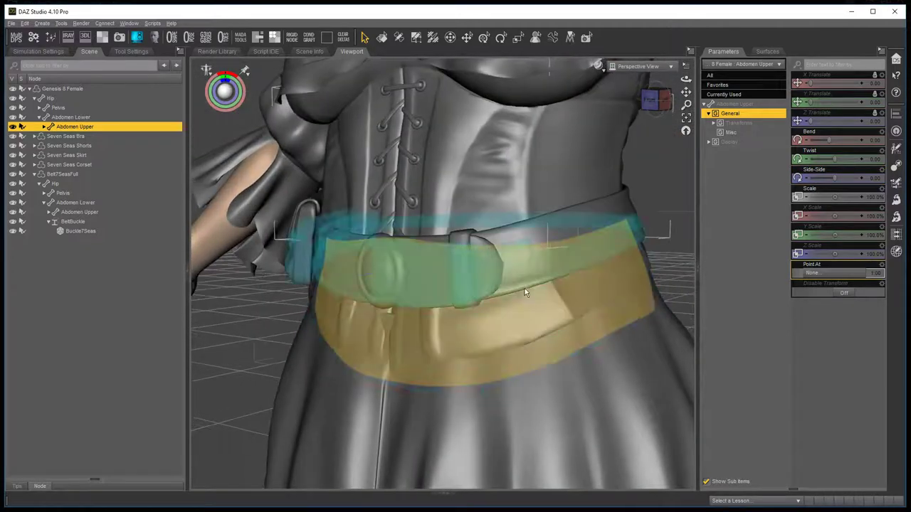
{"action": "middle_click_drag", "start_coordinate": [530, 287], "coordinate": [541, 298]}
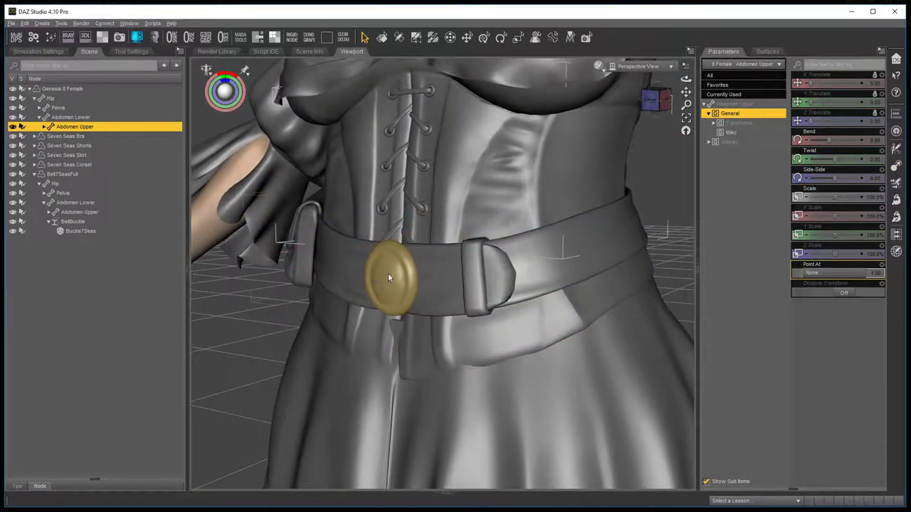
Try scaling and rotating Buckle7Seas, restore those transforms, and set its X Translate to 0
{"action": "left_click", "coordinate": [389, 274]}
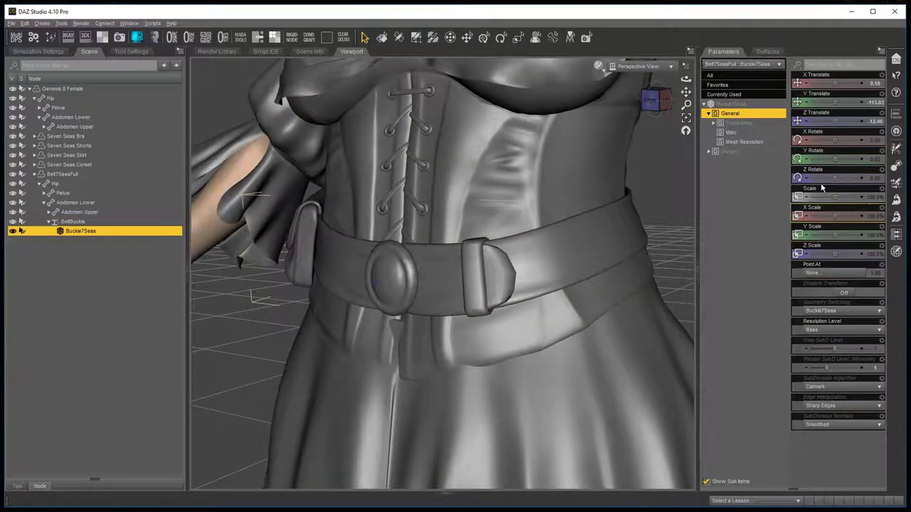
{"action": "mouse_move", "coordinate": [835, 198]}
{"action": "left_mouse_down"}
{"action": "mouse_move", "coordinate": [861, 197]}
{"action": "mouse_move", "coordinate": [835, 197]}
{"action": "left_mouse_up"}
{"action": "left_click_drag", "start_coordinate": [837, 140], "coordinate": [836, 142]}
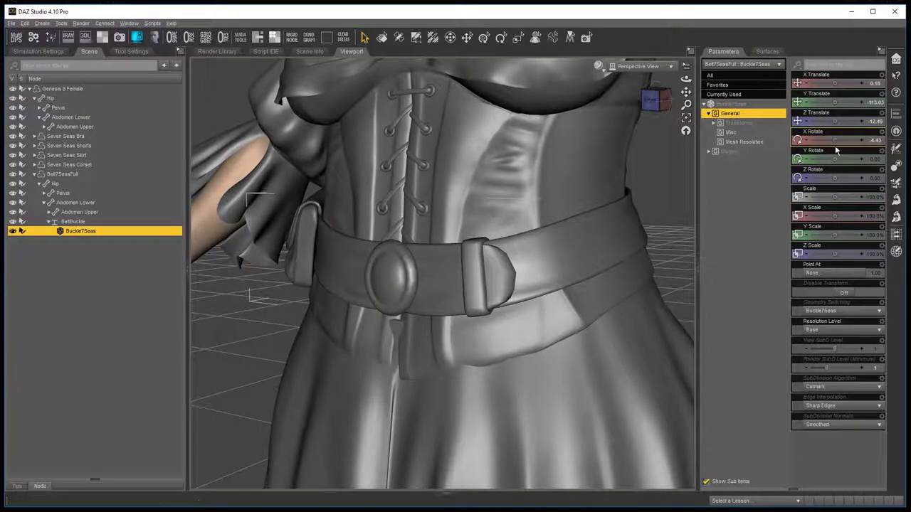
{"action": "key", "text": "ctrl+z"}
{"action": "mouse_move", "coordinate": [835, 83]}
{"action": "left_mouse_down"}
{"action": "mouse_move", "coordinate": [826, 83]}
{"action": "mouse_move", "coordinate": [840, 83]}
{"action": "left_mouse_up"}
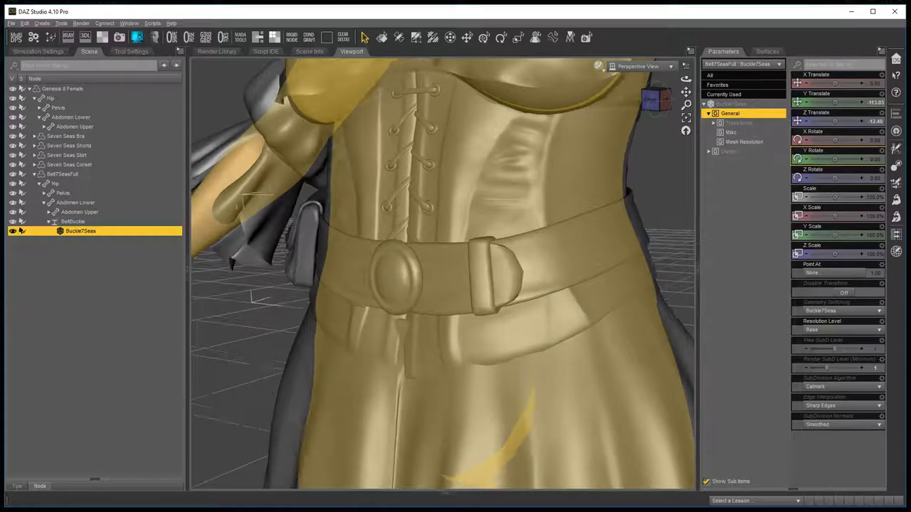
Start saving a Wearable(s) preset for the Genesis 8 Female figure
{"action": "middle_click_drag", "start_coordinate": [591, 263], "coordinate": [562, 251]}
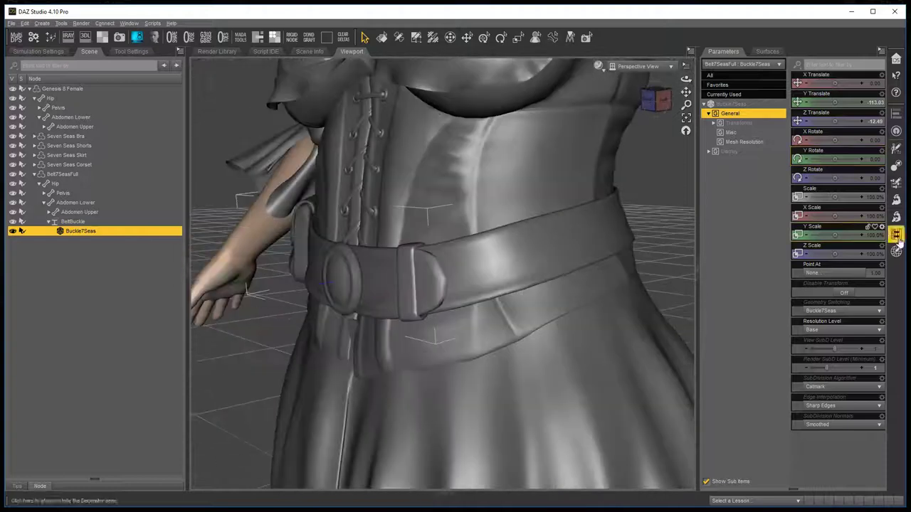
{"action": "left_click", "coordinate": [62, 89]}
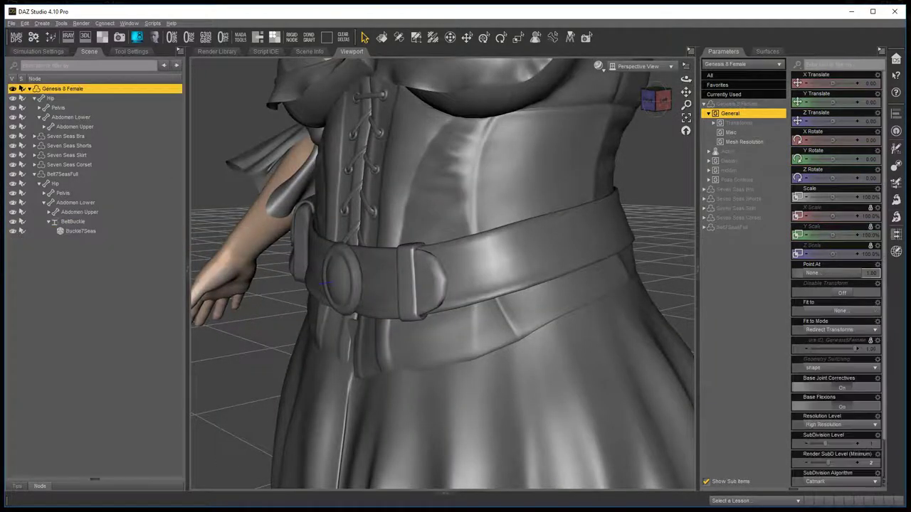
{"action": "scroll", "coordinate": [589, 331], "scroll_direction": "down", "scroll_amount": 3}
{"action": "middle_click_drag", "start_coordinate": [590, 332], "coordinate": [602, 304]}
{"action": "scroll", "coordinate": [598, 318], "scroll_direction": "down", "scroll_amount": 3}
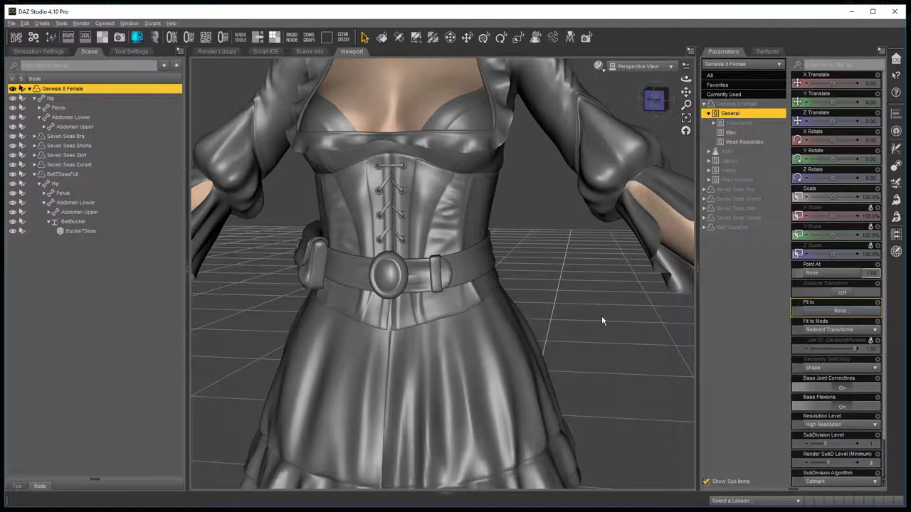
{"action": "left_click_drag", "start_coordinate": [602, 320], "coordinate": [584, 319], "text": "alt"}
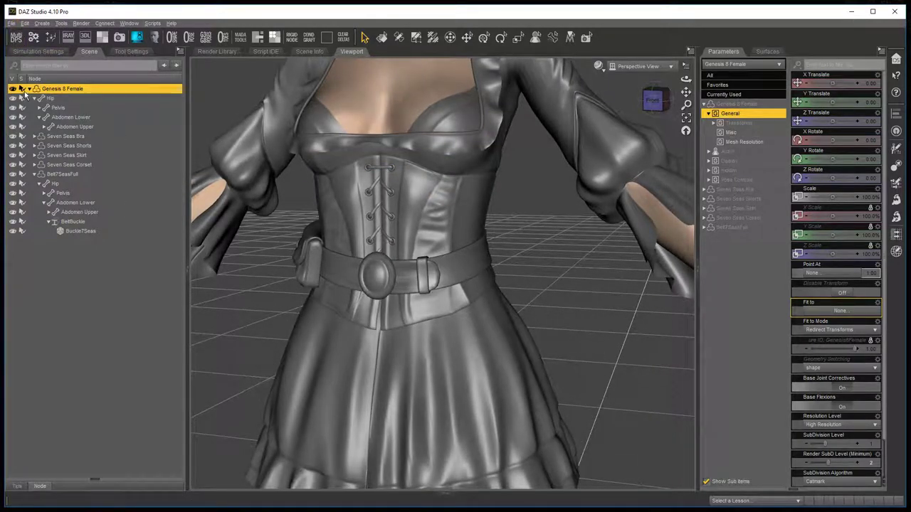
{"action": "left_click", "coordinate": [12, 23]}
{"action": "mouse_move", "coordinate": [43, 90]}
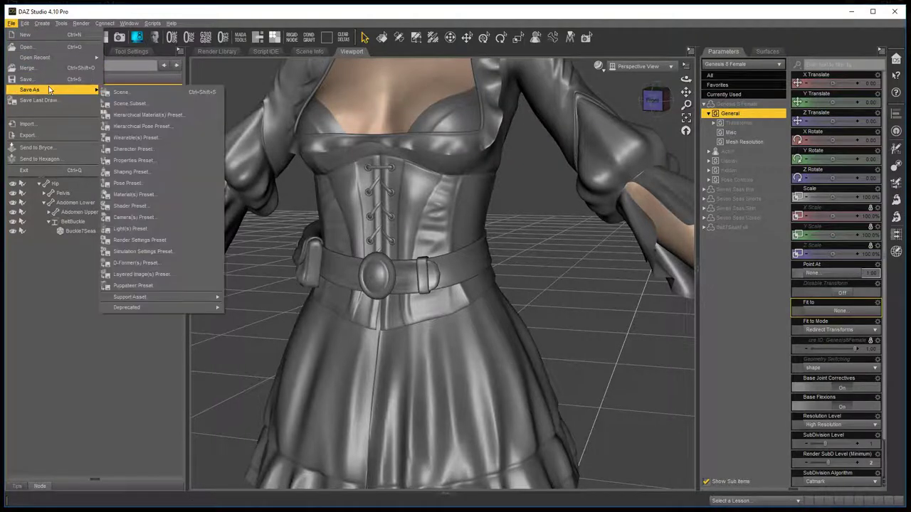
{"action": "left_click", "coordinate": [150, 139]}
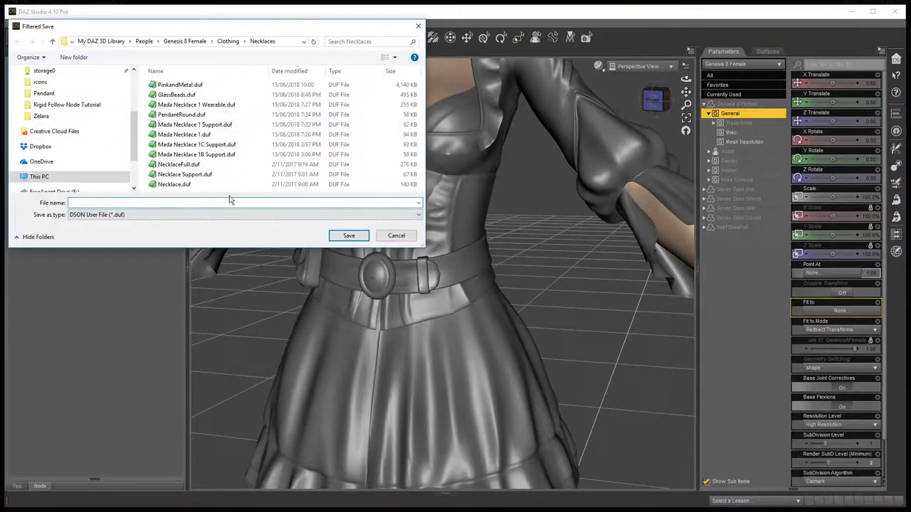
Save the preset as Belt Wearable in the Genesis 8 Female Clothing folder Seven Seas, including only Belt7SeasFull
{"action": "left_click", "coordinate": [183, 42]}
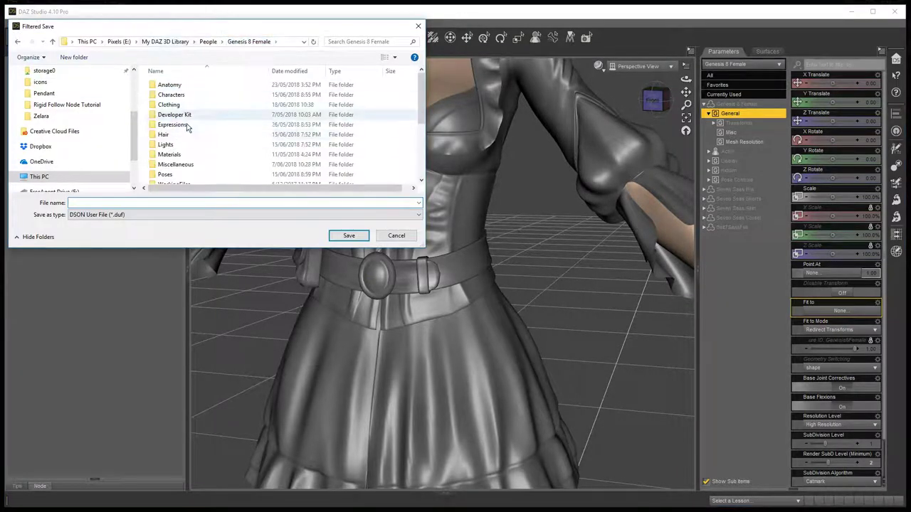
{"action": "double_click", "coordinate": [174, 105]}
{"action": "scroll", "coordinate": [242, 153], "scroll_direction": "down", "scroll_amount": 10}
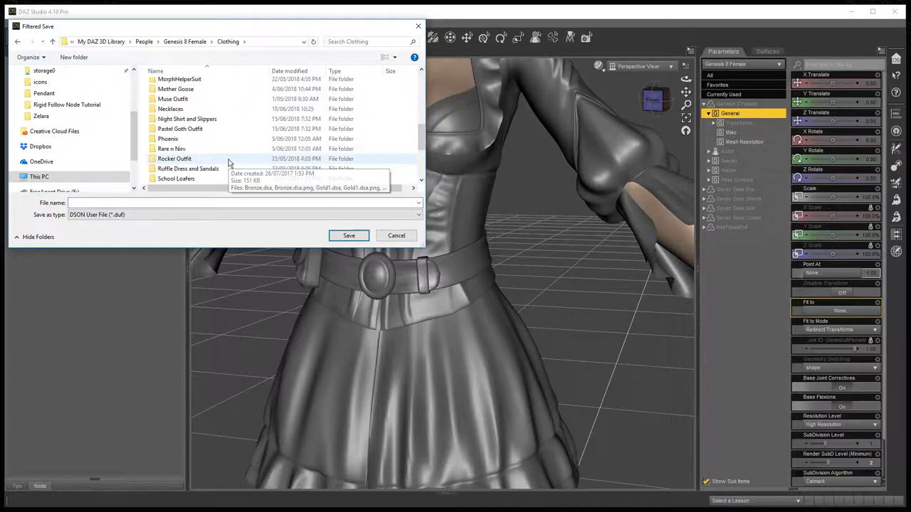
{"action": "scroll", "coordinate": [194, 146], "scroll_direction": "up", "scroll_amount": 1}
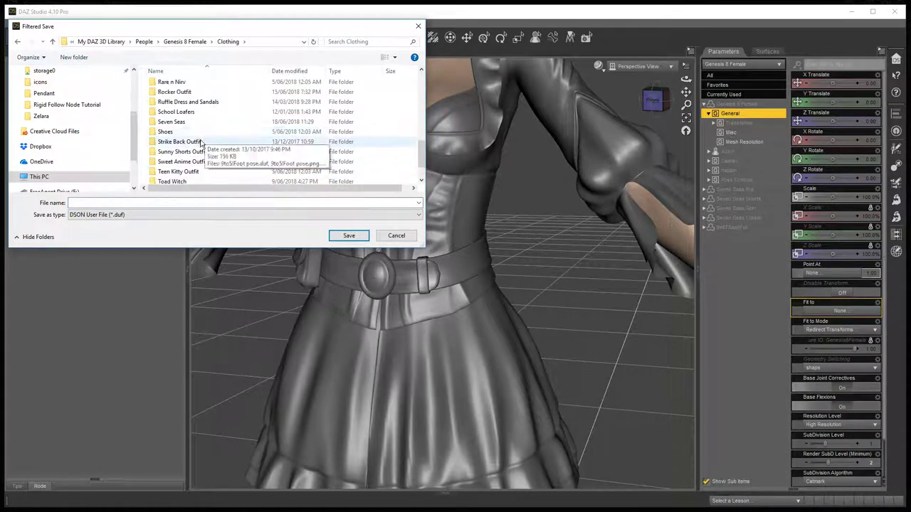
{"action": "double_click", "coordinate": [173, 119]}
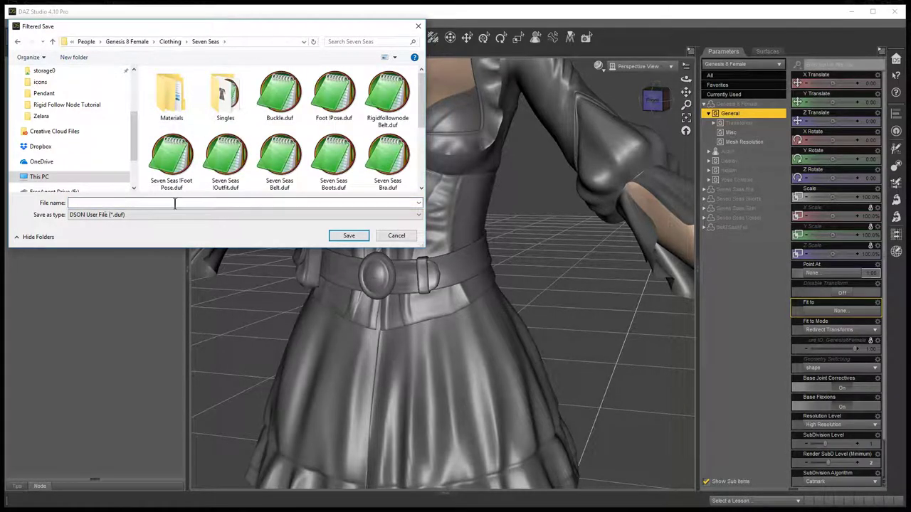
{"action": "left_click", "coordinate": [104, 203]}
{"action": "type", "text": "Belt Wearable"}
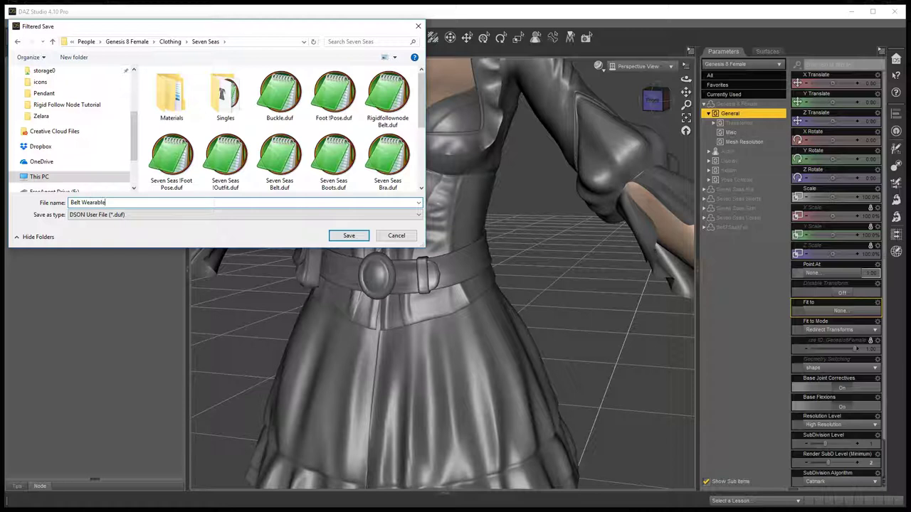
{"action": "left_click", "coordinate": [349, 236]}
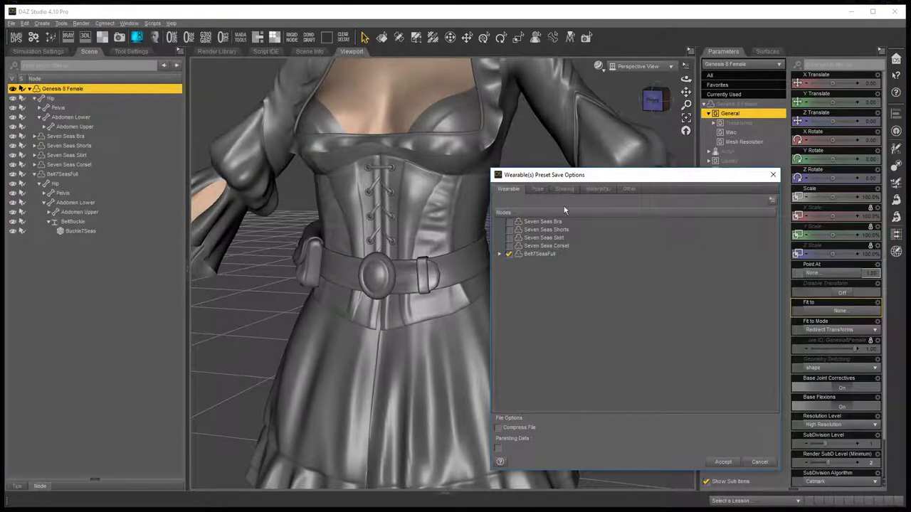
{"action": "left_click", "coordinate": [499, 254]}
{"action": "left_click", "coordinate": [721, 464]}
Delete the Belt7SeasFull figure from the scene
{"action": "mouse_move", "coordinate": [602, 290]}
{"action": "middle_mouse_down"}
{"action": "mouse_move", "coordinate": [588, 297]}
{"action": "mouse_move", "coordinate": [596, 288]}
{"action": "middle_mouse_up"}
{"action": "left_click", "coordinate": [60, 173]}
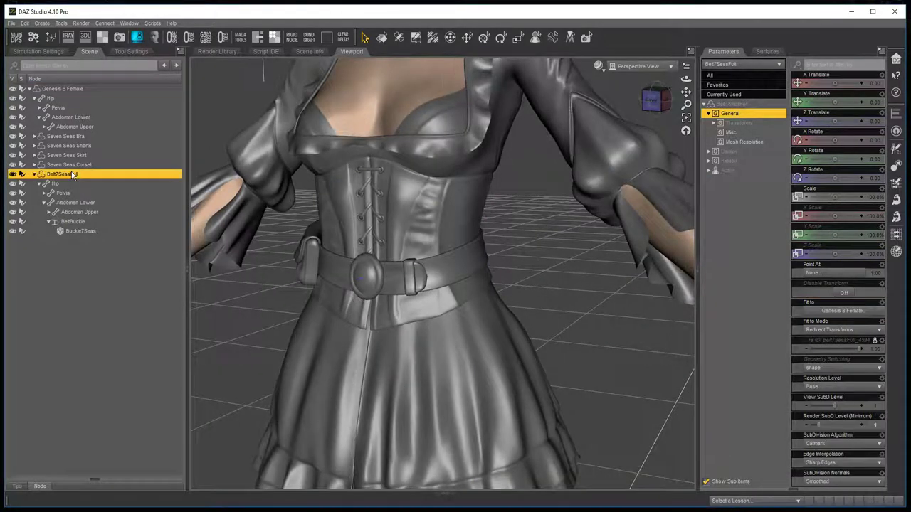
{"action": "key", "text": "Delete"}
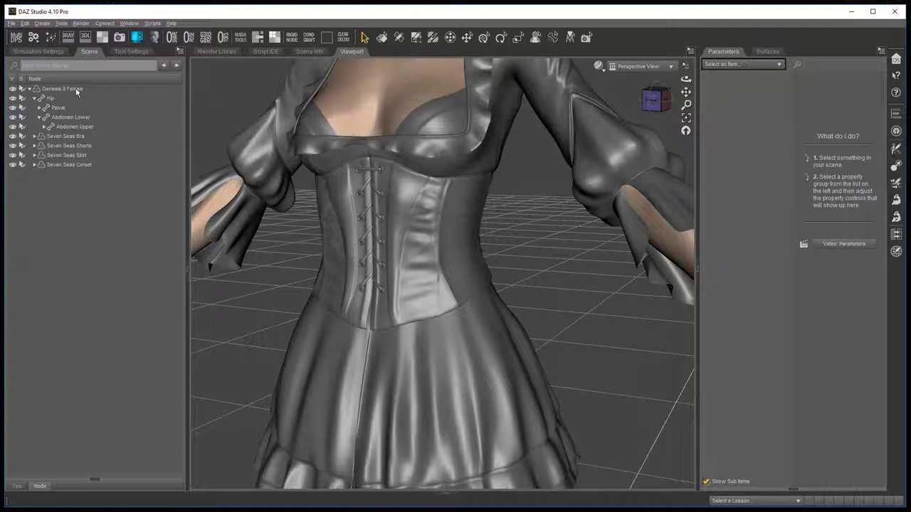
Load the saved Belt Wearable preset from the content library onto the Genesis 8 Female figure
{"action": "left_click", "coordinate": [71, 88]}
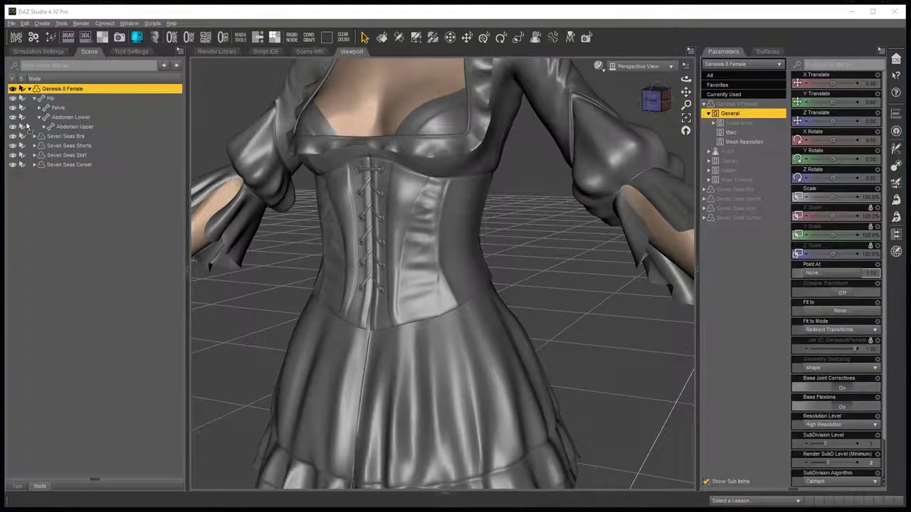
{"action": "left_click", "coordinate": [166, 55]}
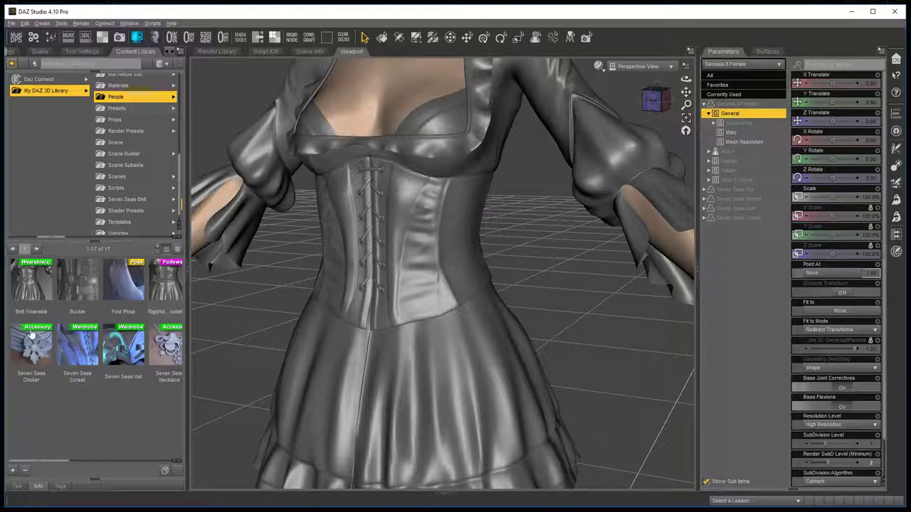
{"action": "double_click", "coordinate": [29, 292]}
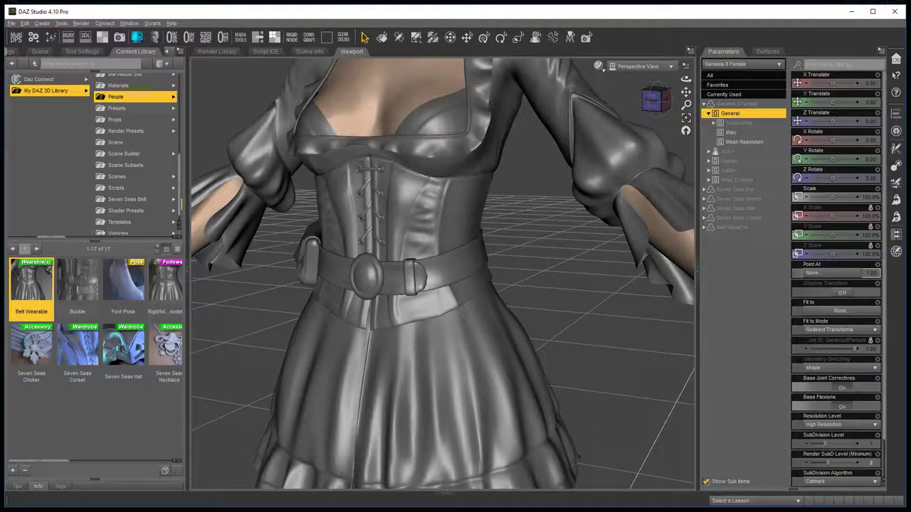
{"action": "middle_click_drag", "start_coordinate": [335, 288], "coordinate": [455, 296]}
{"action": "middle_click_drag", "start_coordinate": [515, 280], "coordinate": [559, 279]}
Set the Resolution Level of the reloaded Belt7SeasFull to High Resolution
{"action": "left_click", "coordinate": [40, 52]}
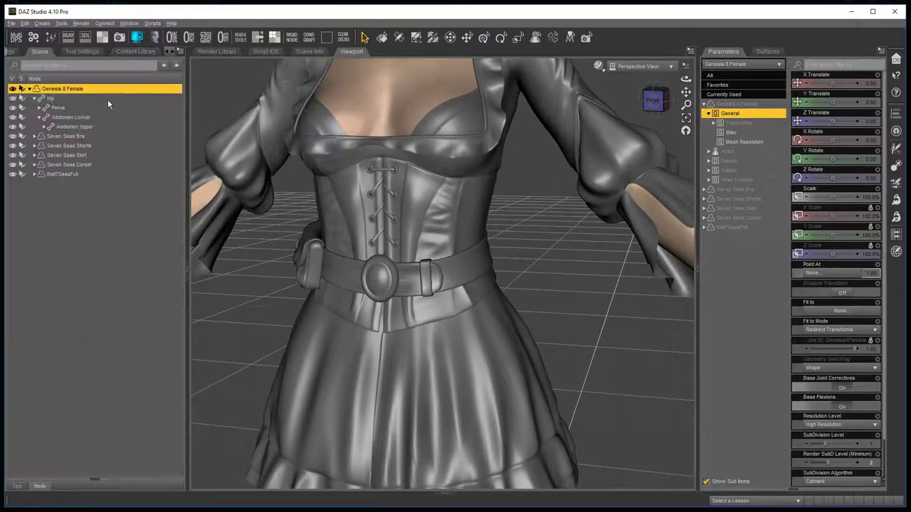
{"action": "mouse_move", "coordinate": [441, 277]}
{"action": "middle_mouse_down"}
{"action": "mouse_move", "coordinate": [559, 284]}
{"action": "mouse_move", "coordinate": [443, 290]}
{"action": "middle_mouse_up"}
{"action": "left_click_drag", "start_coordinate": [449, 274], "coordinate": [598, 322], "text": "alt"}
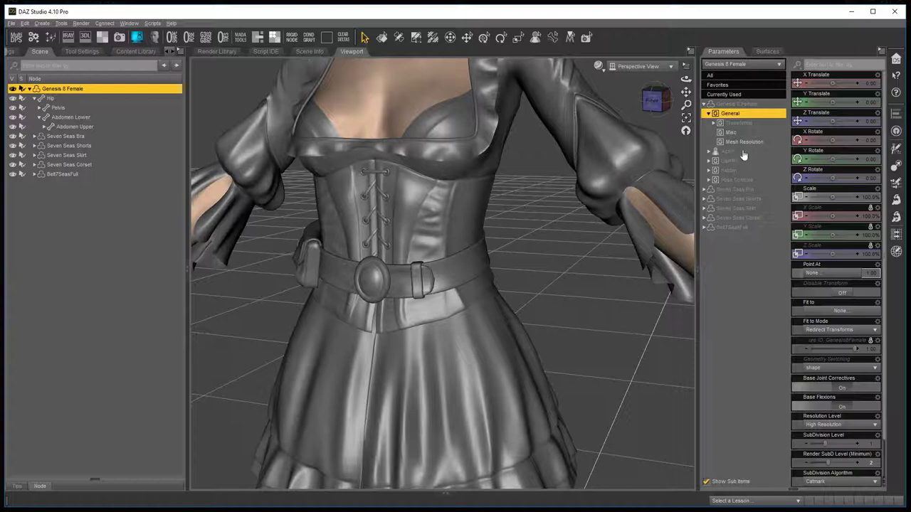
{"action": "left_click", "coordinate": [71, 173]}
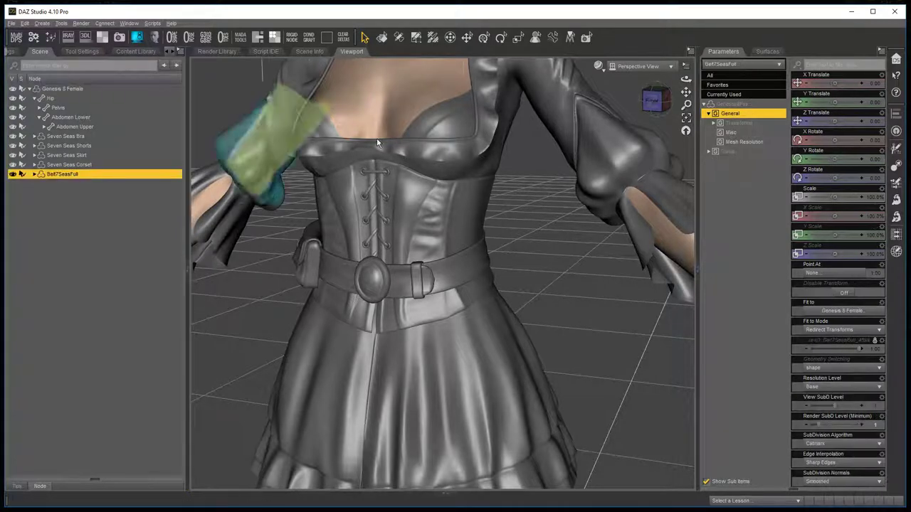
{"action": "left_click", "coordinate": [749, 142]}
{"action": "left_click", "coordinate": [837, 83]}
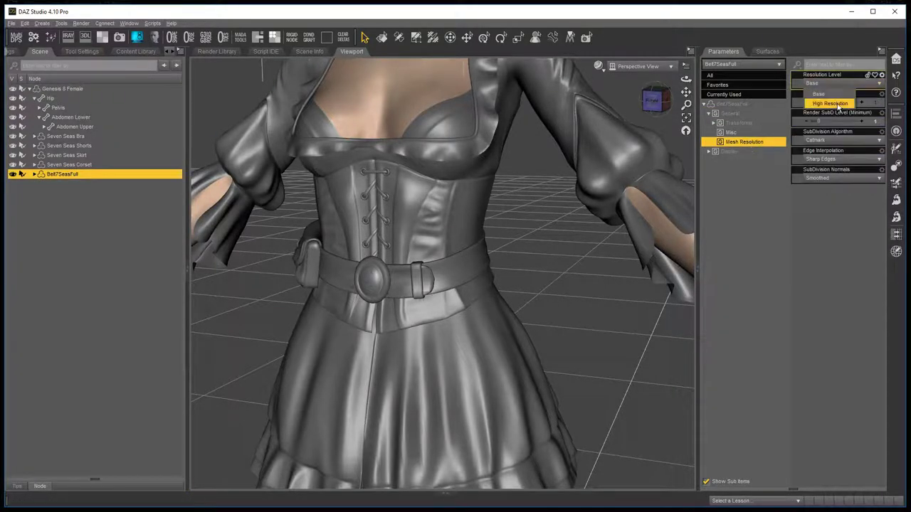
{"action": "left_click", "coordinate": [830, 101]}
Convert the Buckle7Seas prop's geometry to SubD
{"action": "left_click", "coordinate": [378, 281]}
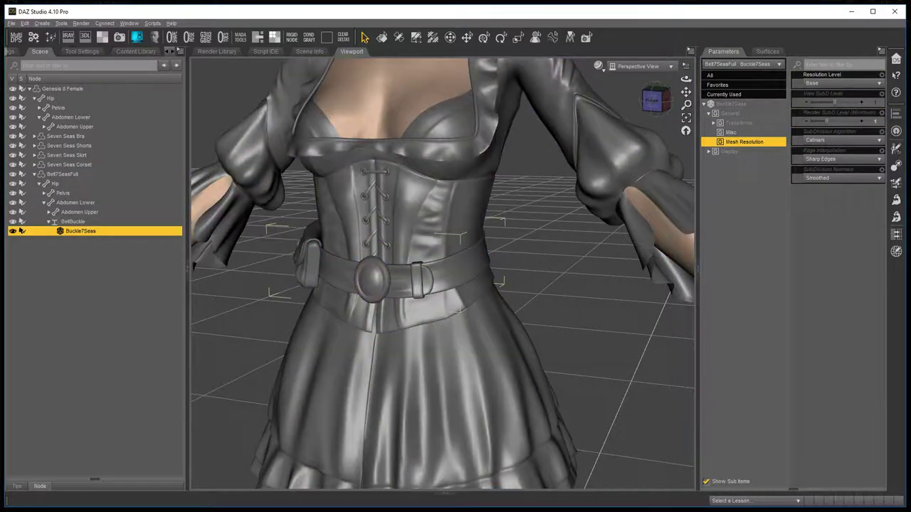
{"action": "left_click", "coordinate": [181, 54]}
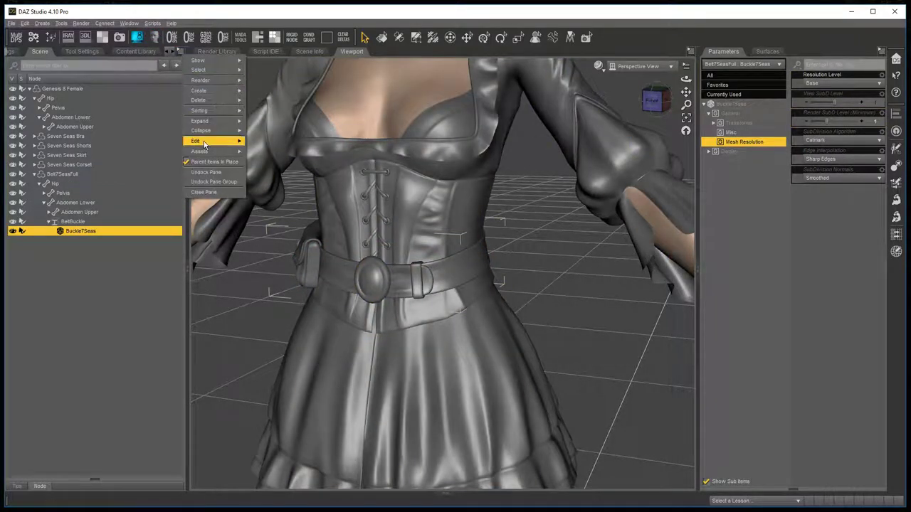
{"action": "mouse_move", "coordinate": [206, 140]}
{"action": "mouse_move", "coordinate": [284, 176]}
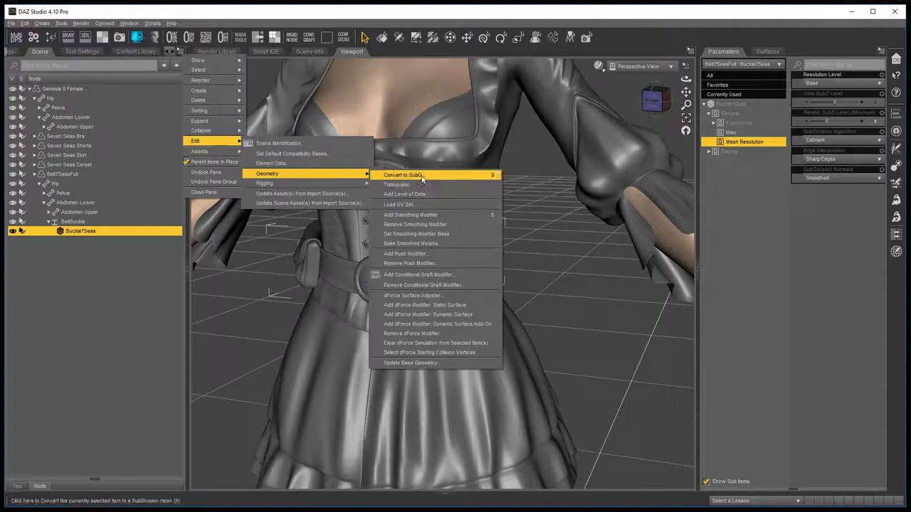
{"action": "left_click", "coordinate": [413, 175]}
Examine the smoothed belt and buckle on the outfit from several angles and distances
{"action": "middle_click_drag", "start_coordinate": [441, 278], "coordinate": [388, 269]}
{"action": "scroll", "coordinate": [525, 323], "scroll_direction": "down", "scroll_amount": 3}
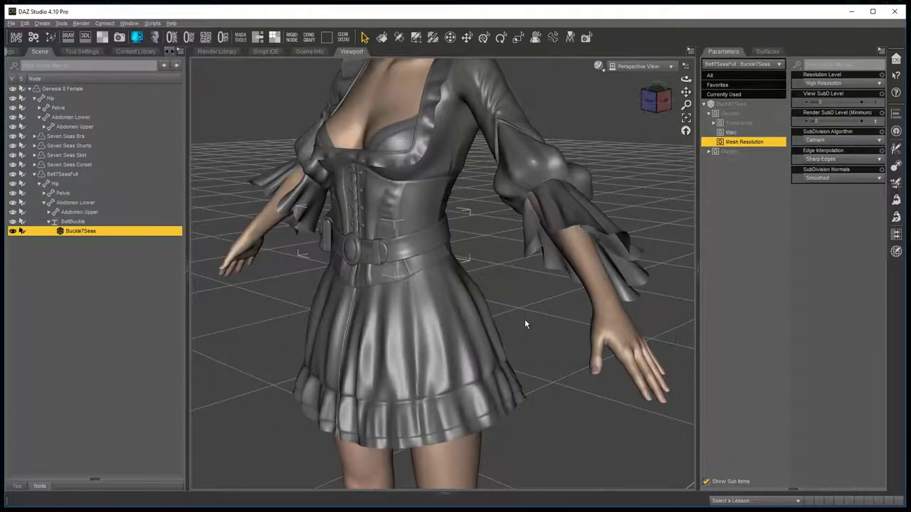
{"action": "middle_click_drag", "start_coordinate": [518, 316], "coordinate": [680, 199]}
{"action": "scroll", "coordinate": [510, 281], "scroll_direction": "down", "scroll_amount": 1}
{"action": "scroll", "coordinate": [468, 266], "scroll_direction": "up", "scroll_amount": 3}
{"action": "scroll", "coordinate": [467, 265], "scroll_direction": "up", "scroll_amount": 2}
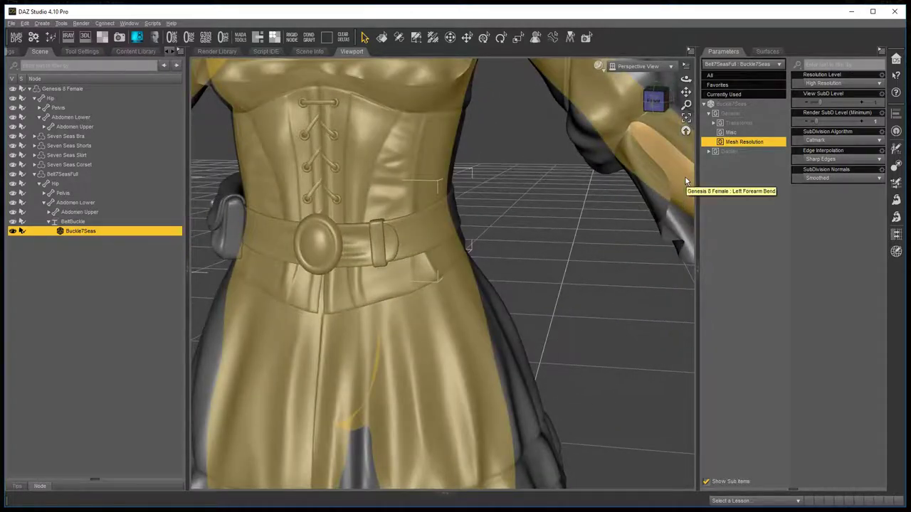
{"action": "middle_click_drag", "start_coordinate": [543, 252], "coordinate": [471, 262]}
{"action": "middle_click_drag", "start_coordinate": [502, 228], "coordinate": [569, 222]}
{"action": "scroll", "coordinate": [521, 222], "scroll_direction": "down", "scroll_amount": 4}
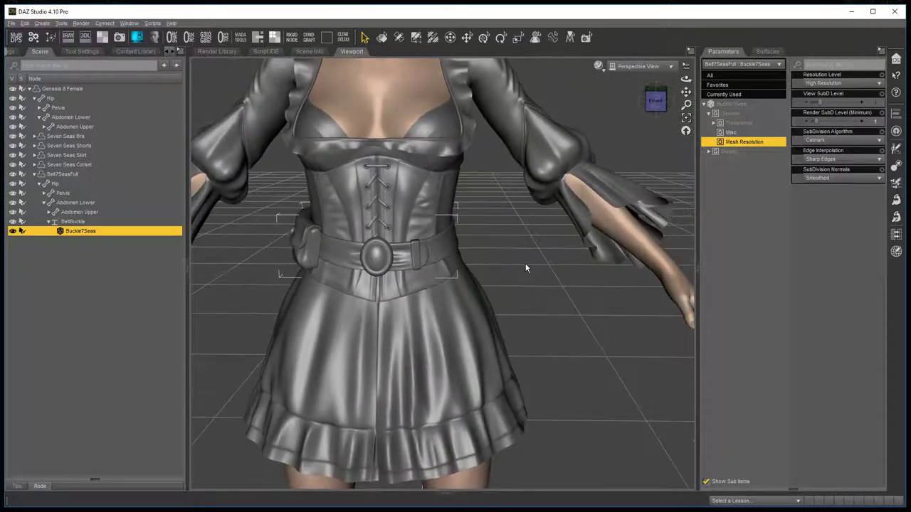
{"action": "left_click_drag", "start_coordinate": [526, 268], "coordinate": [531, 271], "text": "alt"}
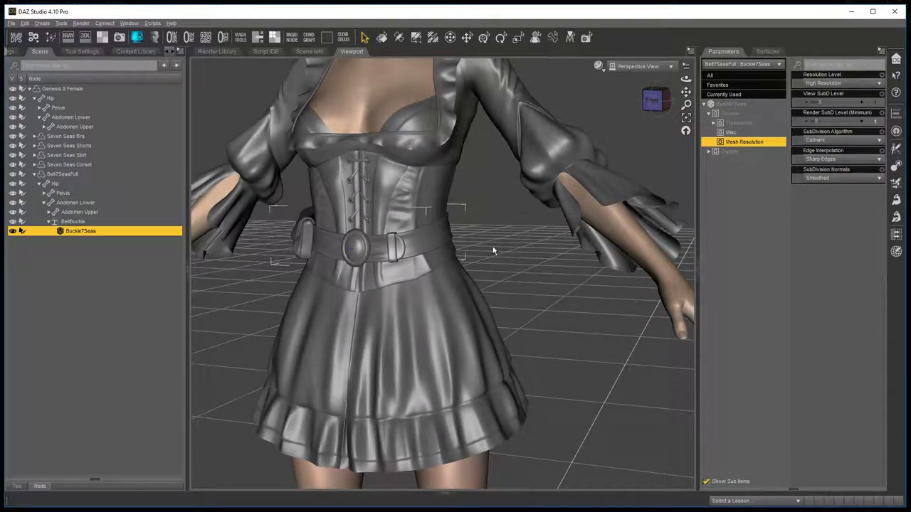